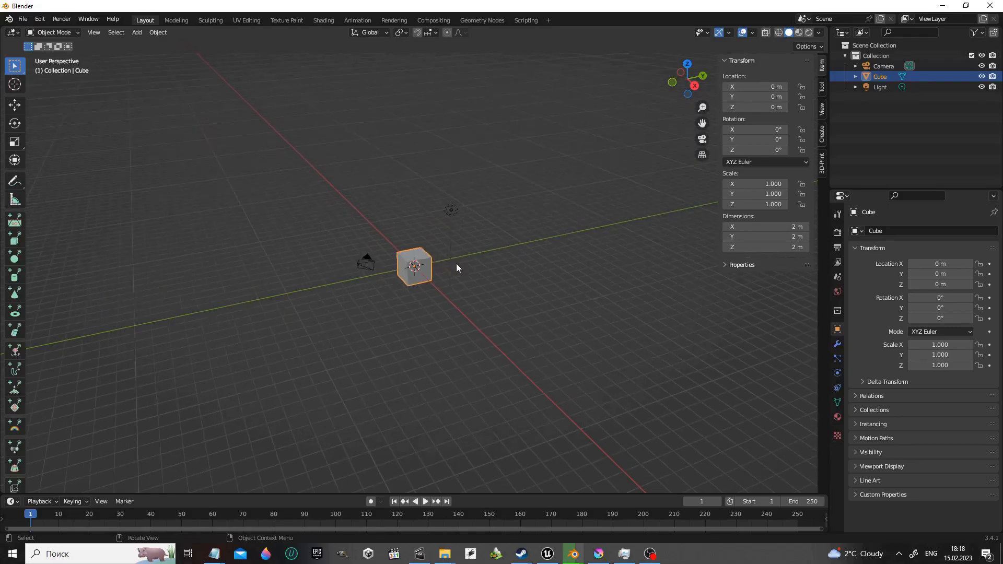
# Scale the default cube uniformly by a factor of 100.
pyautogui.write('100')
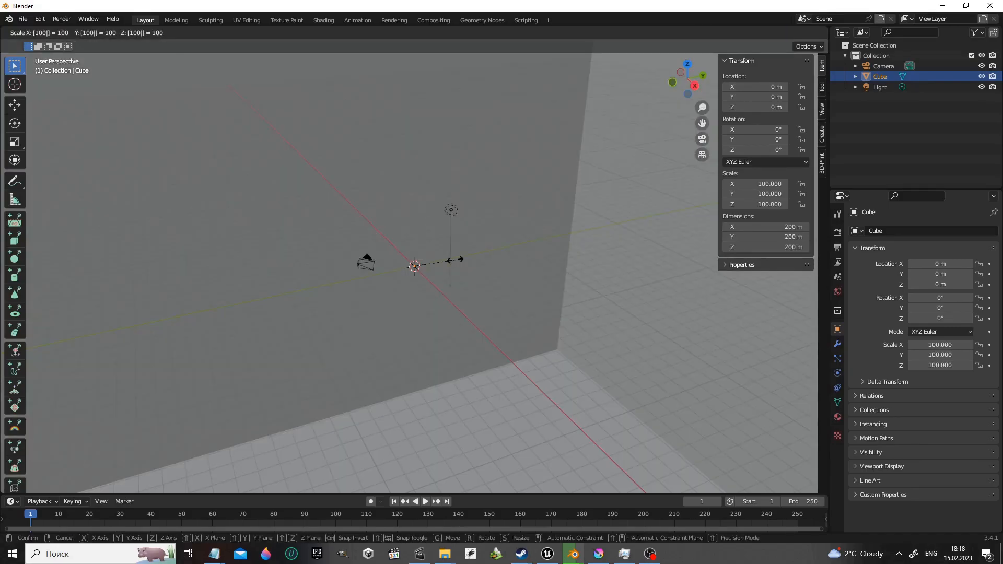
pyautogui.press('Return')
pyautogui.scroll(-6, 462, 250)
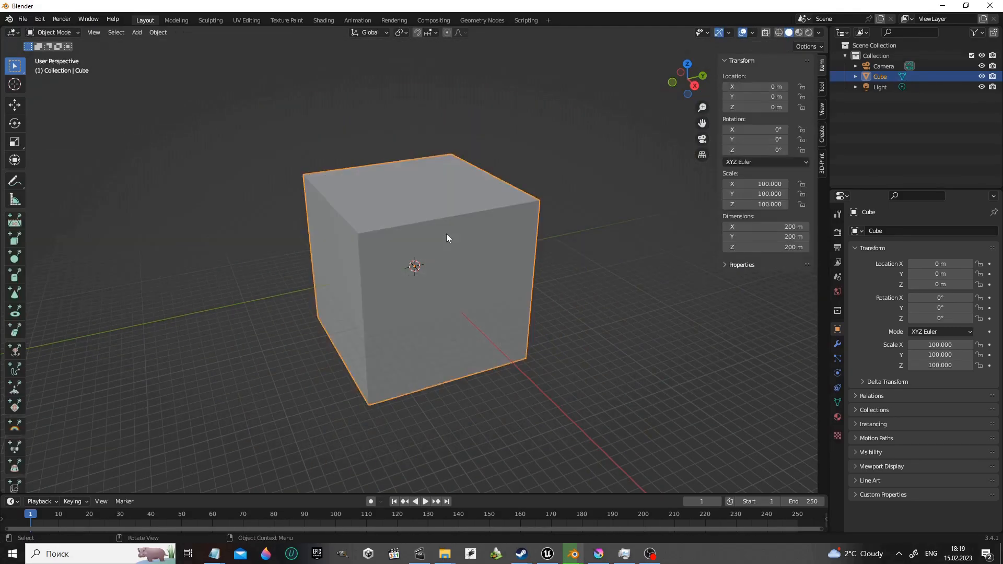
# Export the scaled cube as an FBX file.
pyautogui.click(23, 19)
pyautogui.moveTo(51, 175)
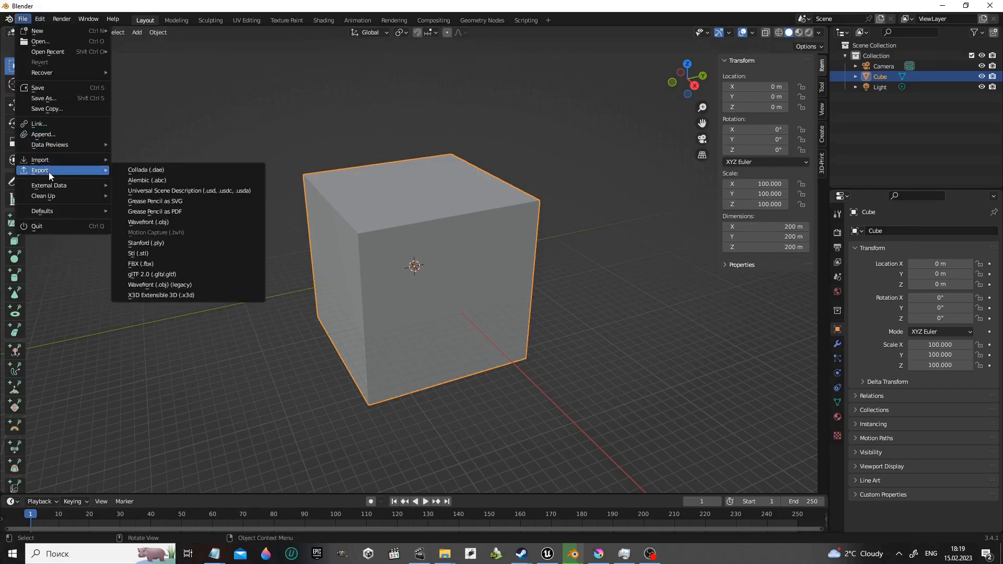
pyautogui.click(159, 265)
pyautogui.click(739, 452)
# Switch to Unreal Engine and import the exported untitled file from the New Folder directory into the project's content.
pyautogui.moveTo(210, 116); pyautogui.dragTo(461, 145)
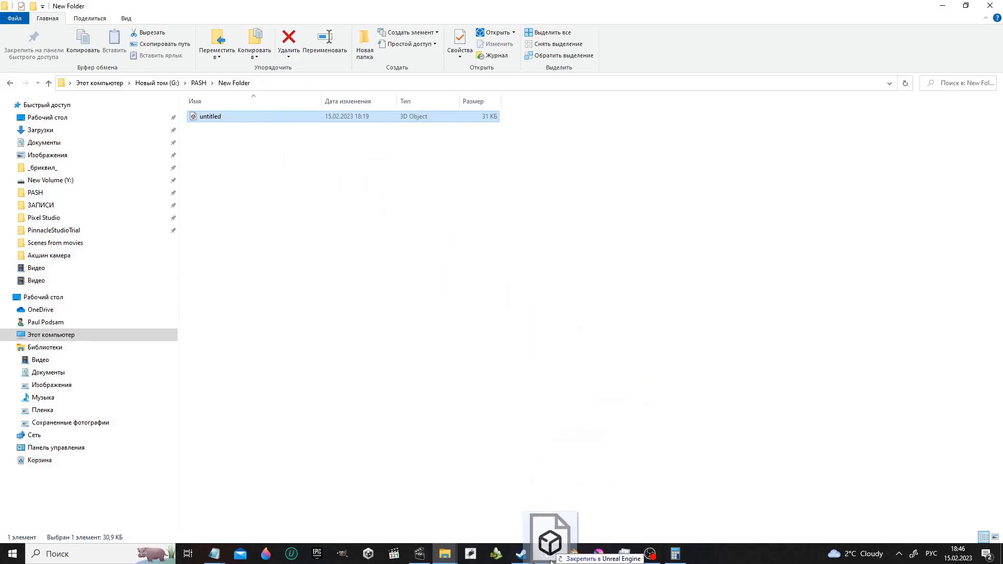
pyautogui.click(467, 474)
pyautogui.click(792, 78)
pyautogui.moveTo(460, 145); pyautogui.dragTo(460, 117, button='right')
pyautogui.press('w')
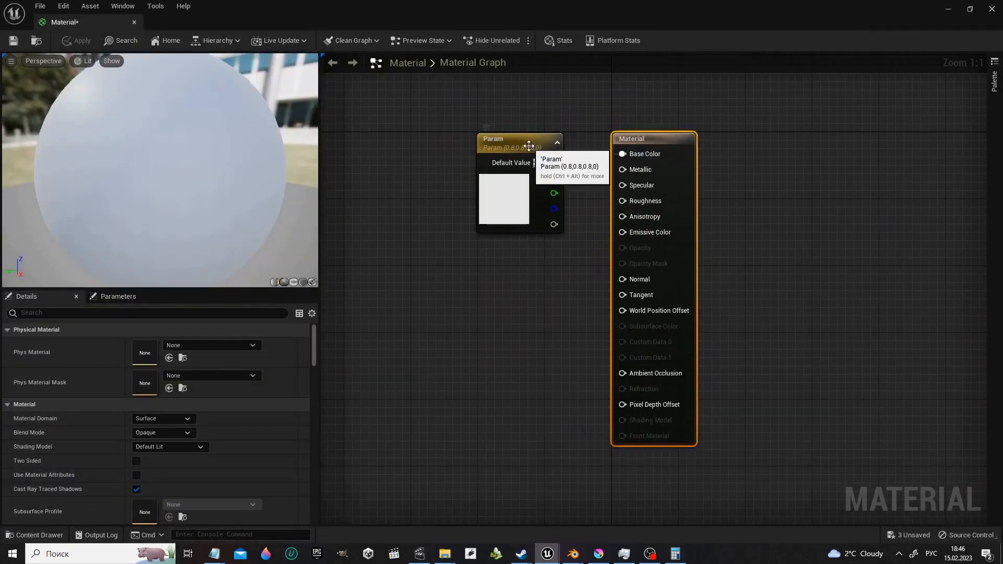
# Replace the Param node in the material graph with a Vertex Color node, connect it to Base Color and apply the material.
pyautogui.press('Delete')
pyautogui.rightClick(451, 174)
pyautogui.hotkey('ctrl', 'a')
pyautogui.hotkey('alt', 'shift')
pyautogui.write('vert')
pyautogui.press('Return')
pyautogui.moveTo(584, 168); pyautogui.dragTo(624, 154)
pyautogui.click(77, 40)
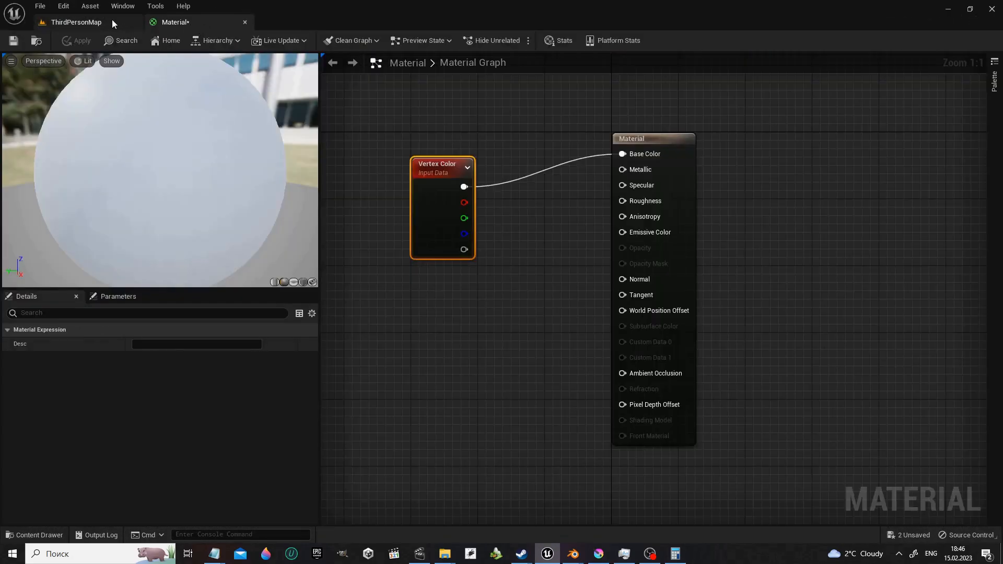
# Return to ThirdPersonMap, enter Mesh Paint mode, activate the color Paint tool and set Color View Mode to RGB Channels.
pyautogui.click(112, 21)
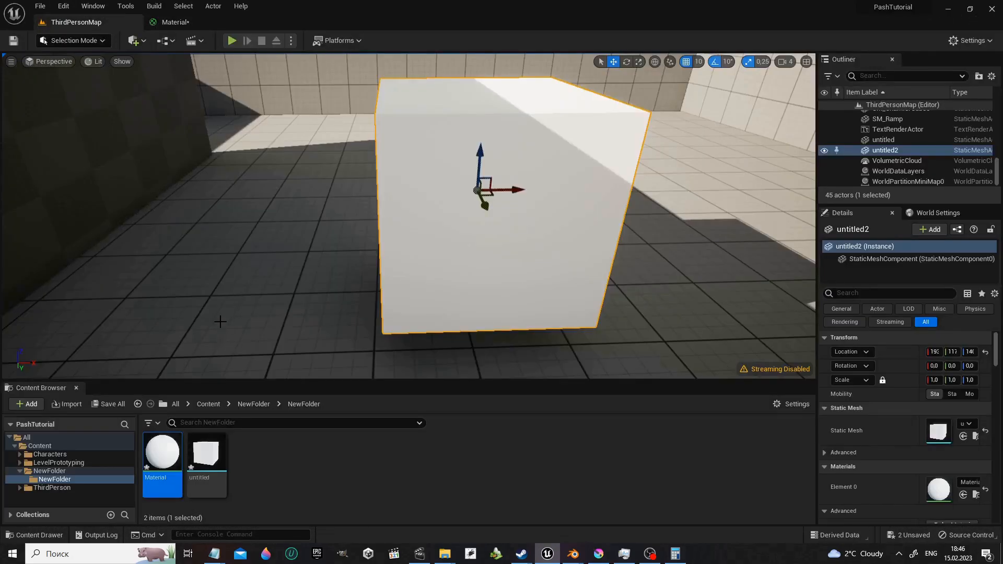
pyautogui.click(105, 45)
pyautogui.click(102, 102)
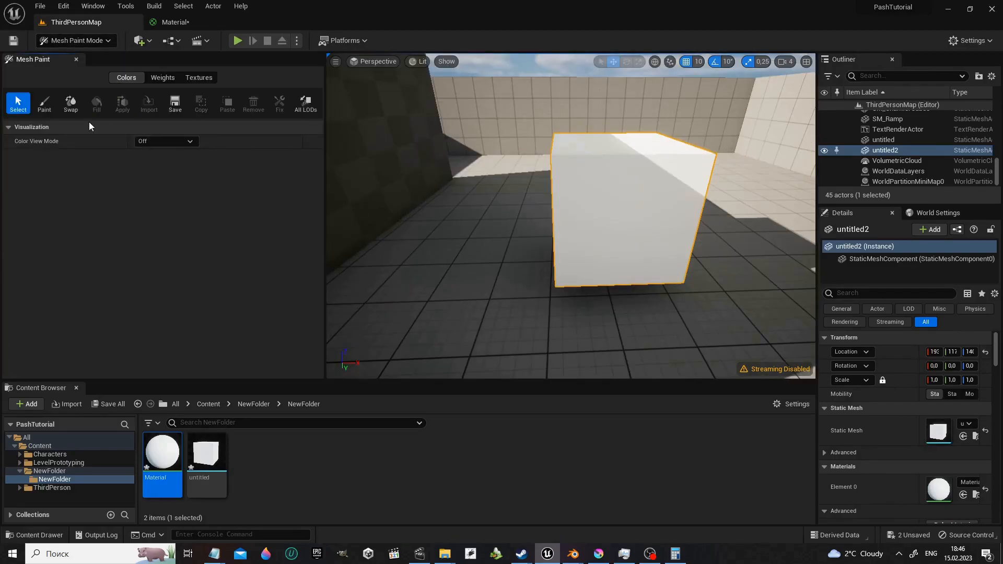
pyautogui.click(44, 104)
pyautogui.click(164, 141)
pyautogui.click(157, 159)
# Pick a light green paint color, set the brush size and strength to 1.0, and paint the cube's front face.
pyautogui.click(167, 283)
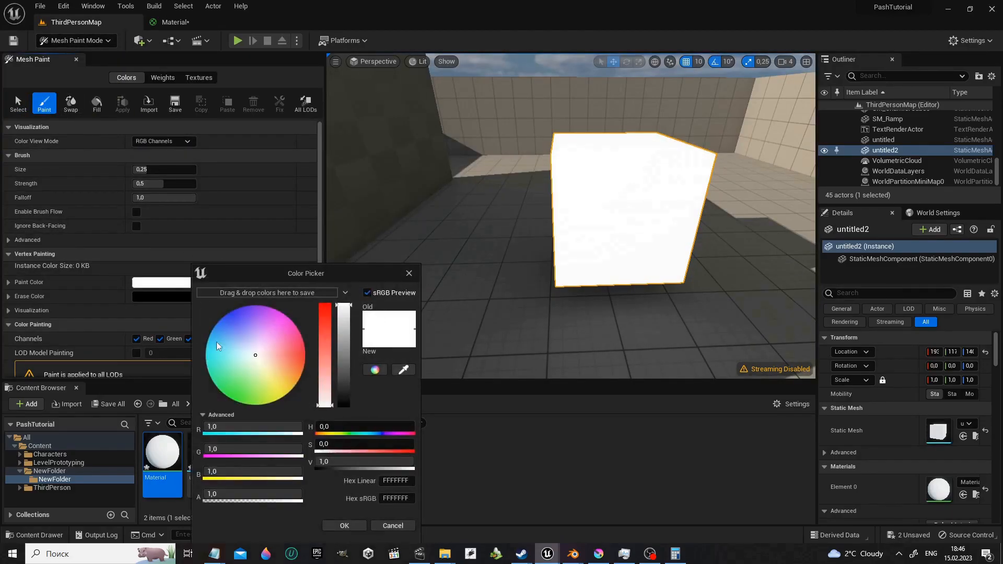
pyautogui.click(235, 391)
pyautogui.moveTo(151, 170)
pyautogui.mouseDown()
pyautogui.moveTo(194, 170)
pyautogui.moveTo(197, 184)
pyautogui.moveTo(196, 170)
pyautogui.mouseUp()
pyautogui.moveTo(644, 192); pyautogui.dragTo(626, 230)
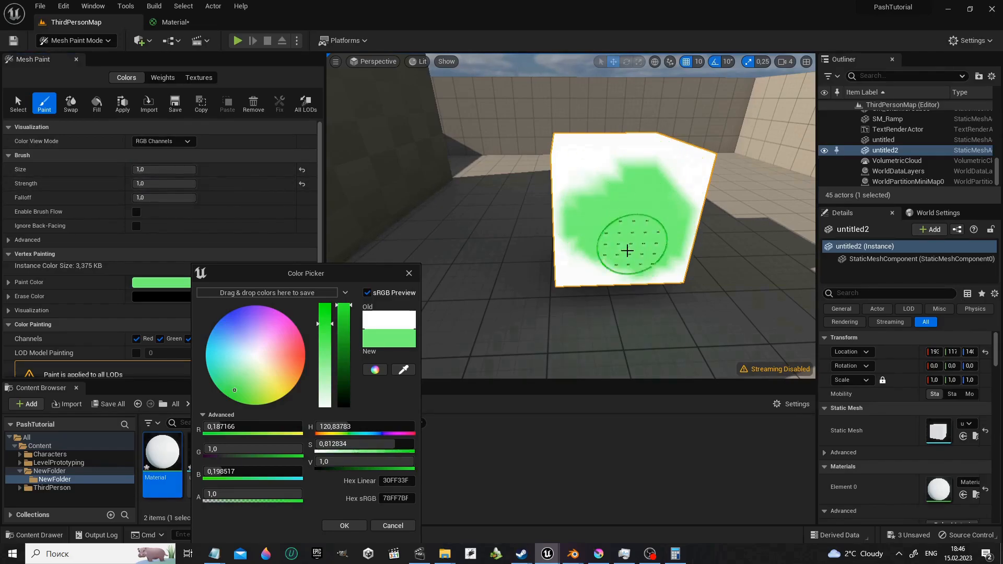
# Play-test the level to inspect the painted cube, stop playing and reactivate the Paint tool.
pyautogui.click(238, 41)
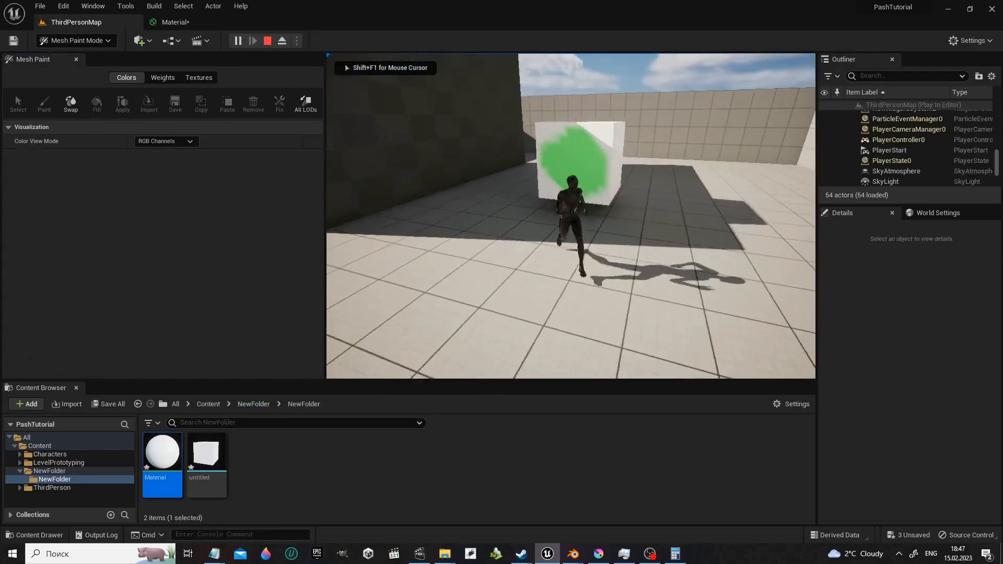
pyautogui.press('Escape')
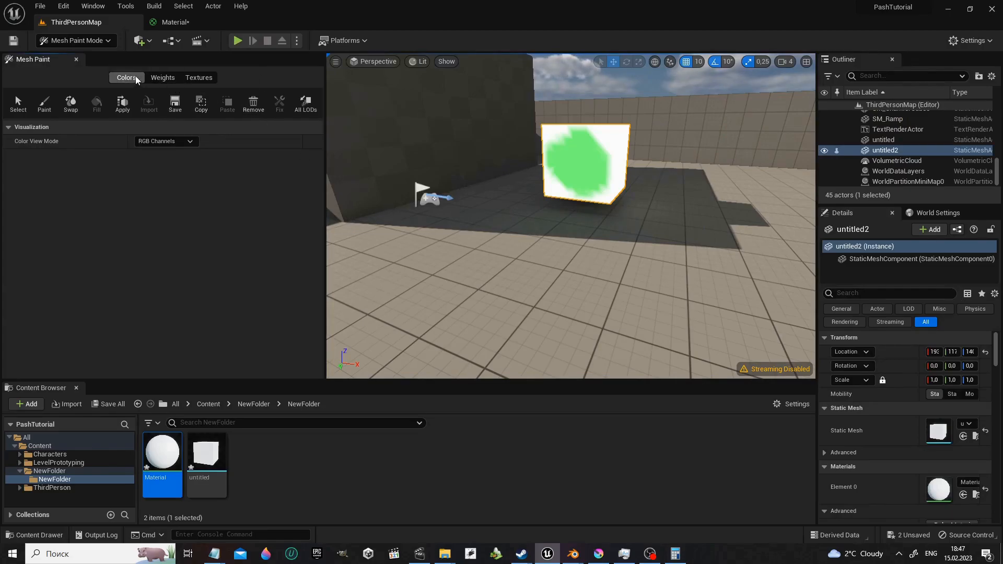
pyautogui.click(44, 103)
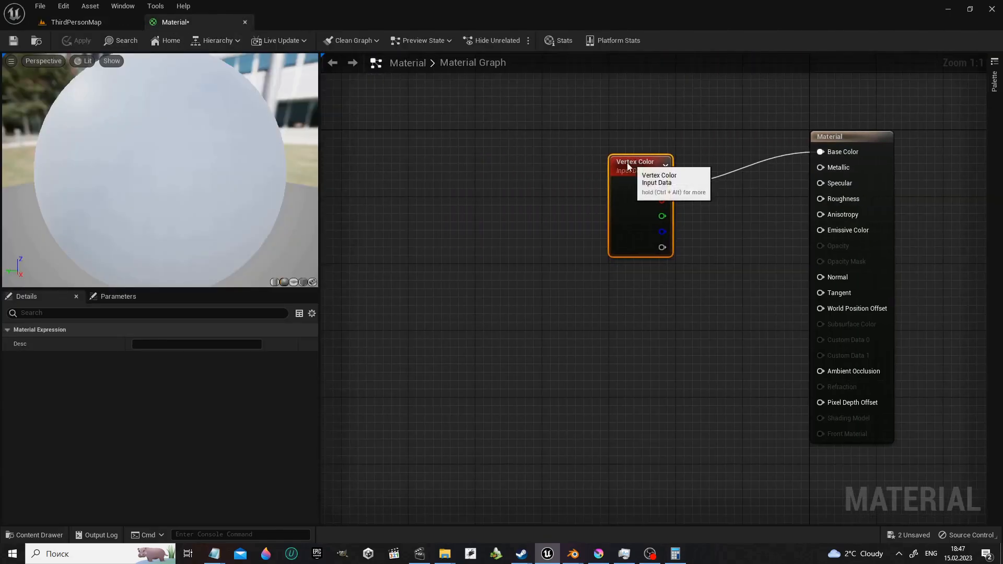
# Add Texture Sample nodes to the material graph from project textures, including T_Manny_02_D and T_Manny_02_N.
pyautogui.moveTo(300, 201); pyautogui.dragTo(396, 444)
pyautogui.moveTo(326, 222); pyautogui.dragTo(526, 474)
pyautogui.scroll(4, 470, 292)
pyautogui.moveTo(293, 323); pyautogui.dragTo(706, 456)
pyautogui.moveTo(292, 360); pyautogui.dragTo(884, 476)
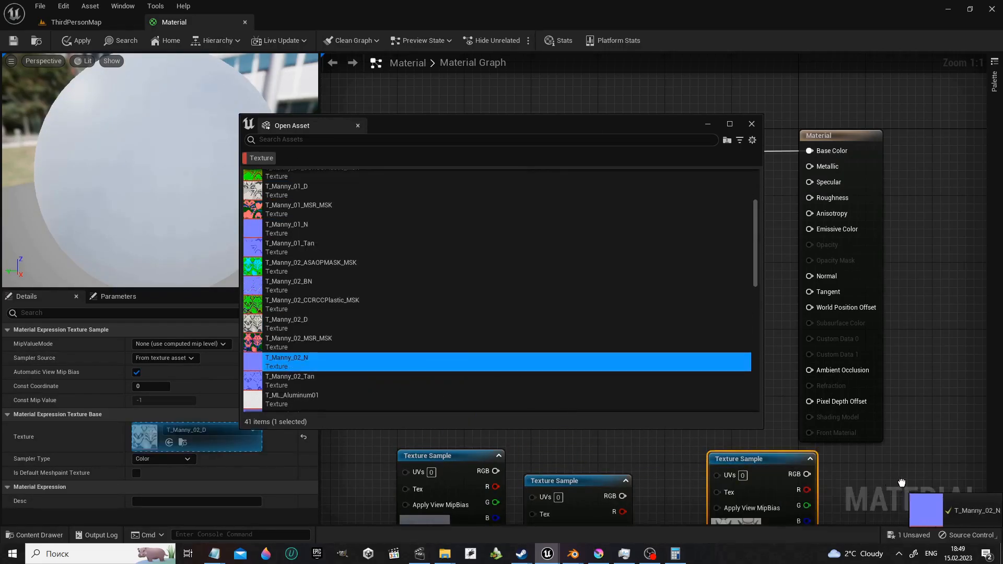
pyautogui.press('Escape')
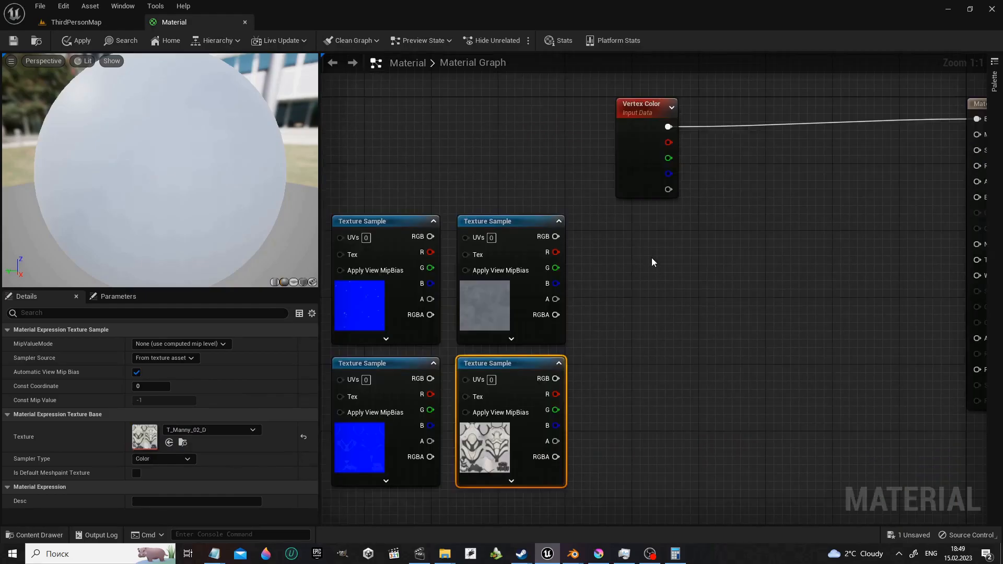
# Add a Lerp node blending the two diffuse textures with Vertex Color as Alpha, connect it to Base Color and apply the material.
pyautogui.rightClick(670, 277)
pyautogui.write('lerp')
pyautogui.click(705, 339)
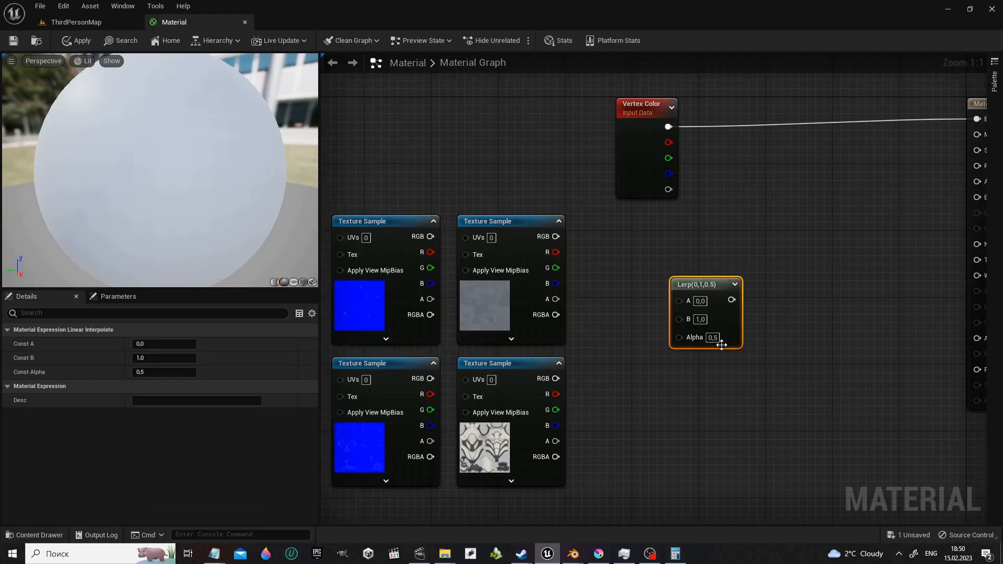
pyautogui.moveTo(556, 379); pyautogui.dragTo(699, 315)
pyautogui.moveTo(669, 127); pyautogui.dragTo(692, 328)
pyautogui.moveTo(744, 294); pyautogui.dragTo(882, 119)
pyautogui.click(77, 41)
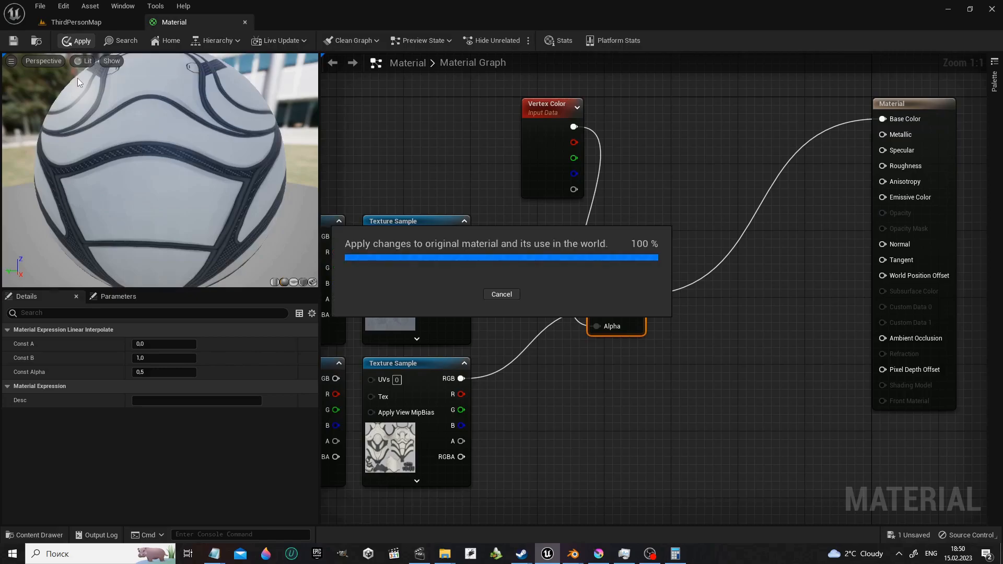
# Paint green across the cube's front face in ThirdPersonMap and set Color View Mode to Off.
pyautogui.click(87, 23)
pyautogui.moveTo(560, 138); pyautogui.dragTo(621, 115)
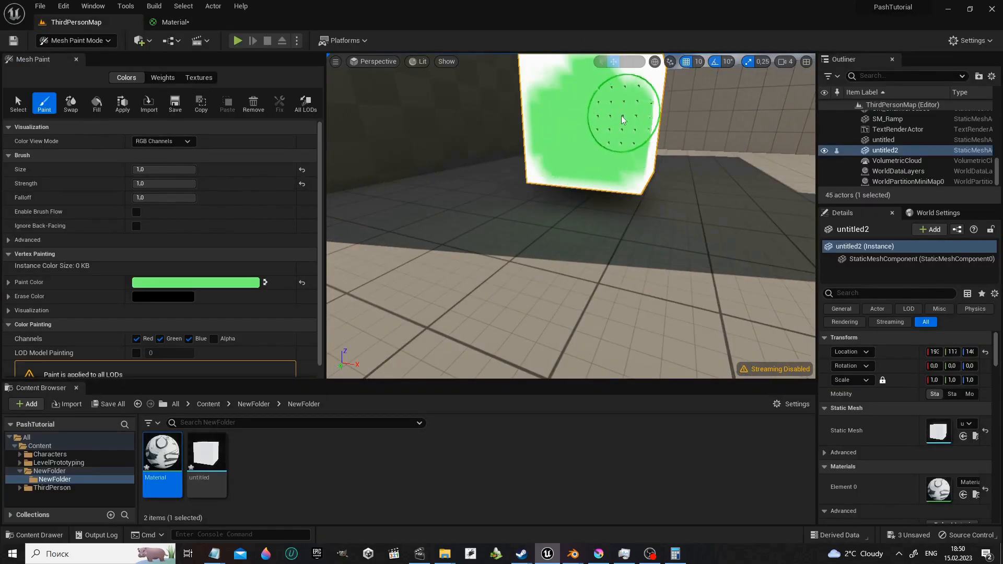
pyautogui.click(189, 140)
pyautogui.click(157, 153)
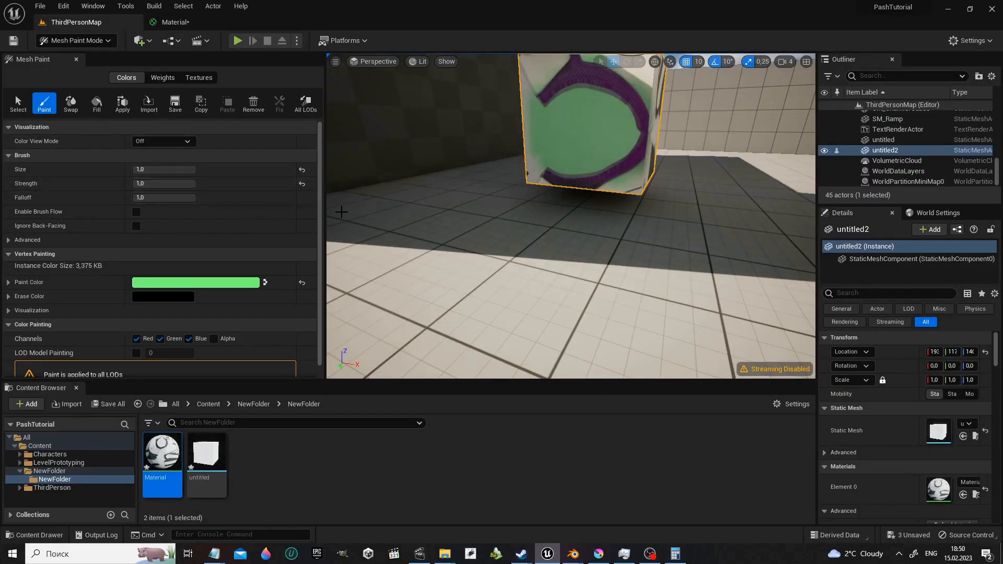
# Set the paint color to white and paint over the green area on the cube's front face.
pyautogui.click(256, 283)
pyautogui.click(304, 356)
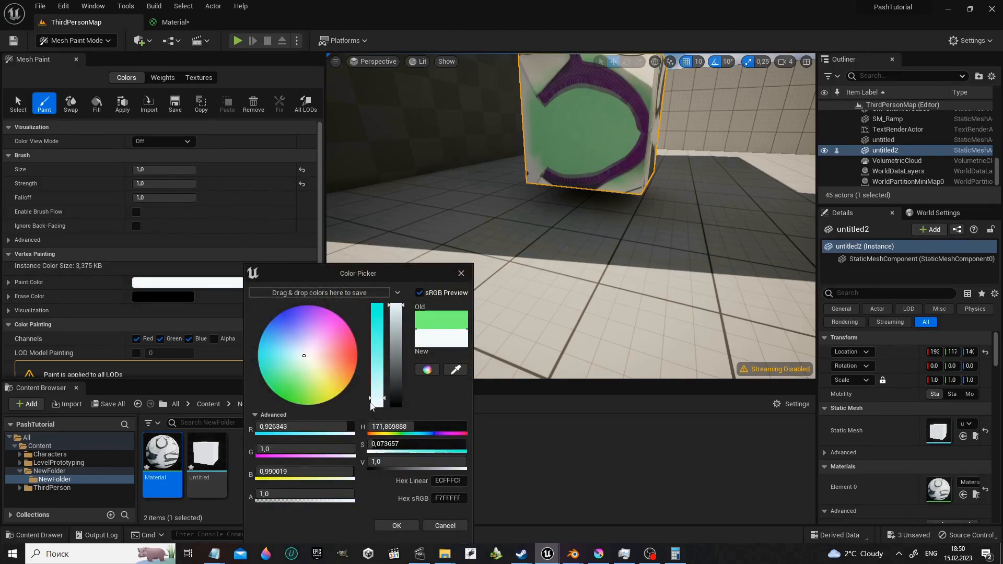
pyautogui.click(397, 526)
pyautogui.moveTo(616, 100); pyautogui.dragTo(590, 142)
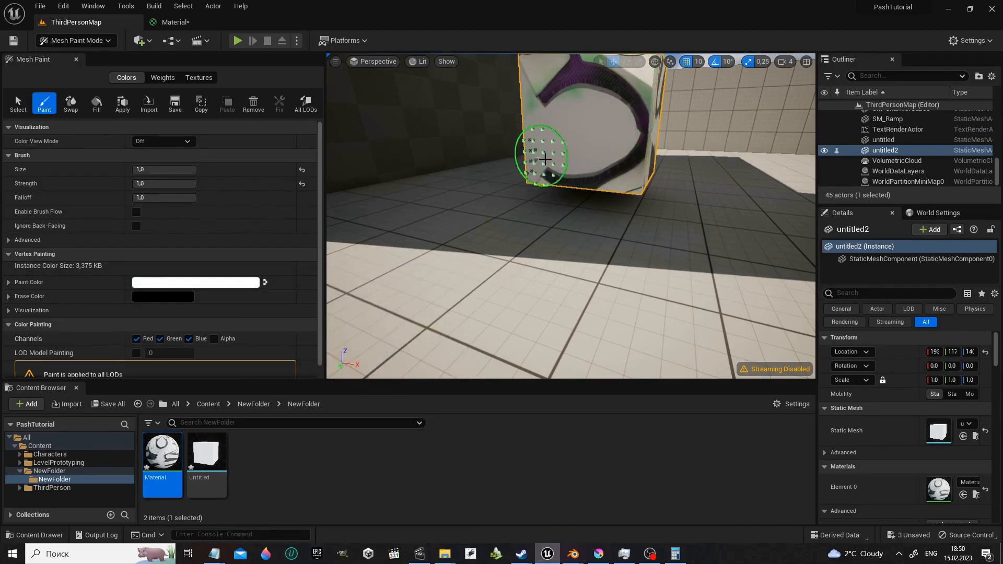
# Brush the cube's face with the paint and erase colors swapped to reveal the gray texture, then swap back to white.
pyautogui.moveTo(596, 156); pyautogui.dragTo(596, 147, button='right')
pyautogui.click(265, 283)
pyautogui.moveTo(559, 212); pyautogui.dragTo(572, 135)
pyautogui.moveTo(553, 226)
pyautogui.mouseDown()
pyautogui.moveTo(515, 211)
pyautogui.moveTo(626, 215)
pyautogui.mouseUp()
pyautogui.scroll(5, 581, 200)
pyautogui.click(265, 282)
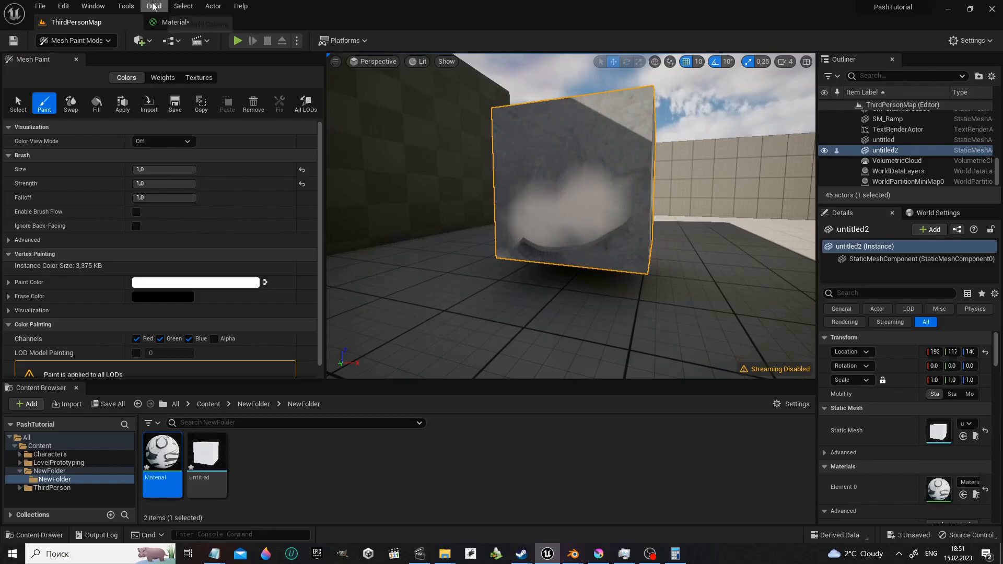
# Replace the Lerp node in the material graph with a HeightLerpWithTwoHeightMaps node.
pyautogui.click(189, 23)
pyautogui.moveTo(464, 224); pyautogui.dragTo(566, 198, button='right')
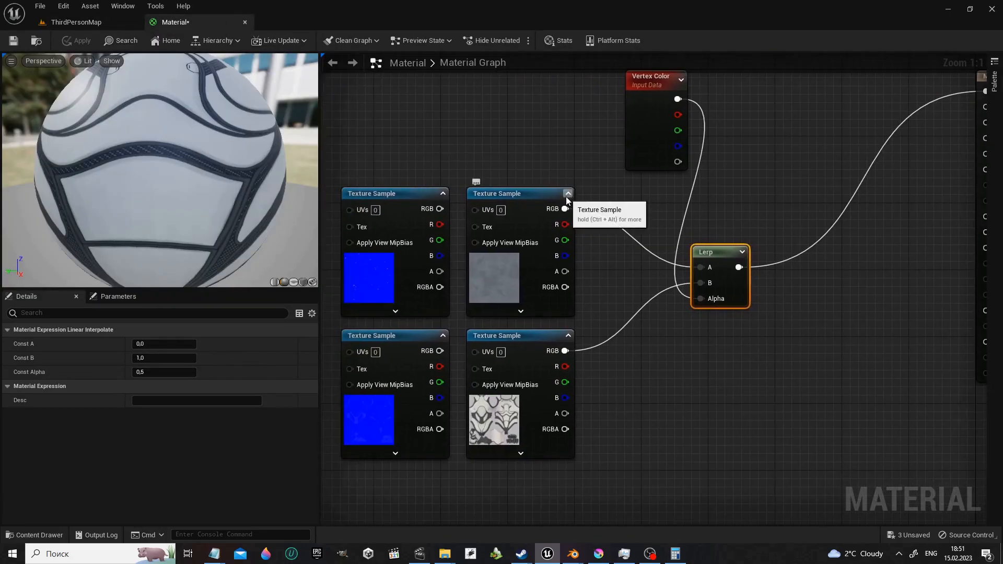
pyautogui.scroll(-2, 575, 195)
pyautogui.press('Delete')
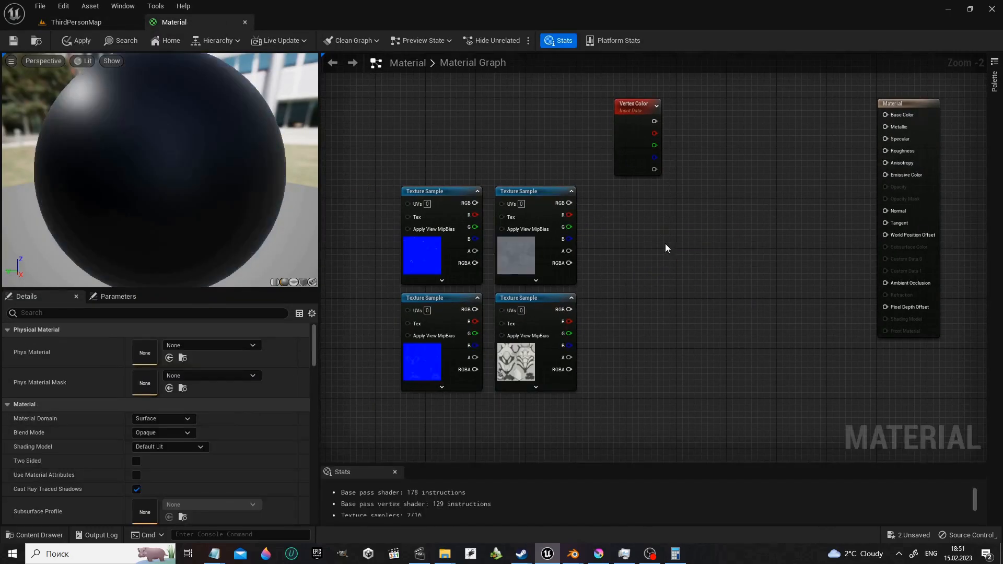
pyautogui.rightClick(667, 244)
pyautogui.write('k')
pyautogui.click(672, 245)
pyautogui.write('height')
pyautogui.click(721, 290)
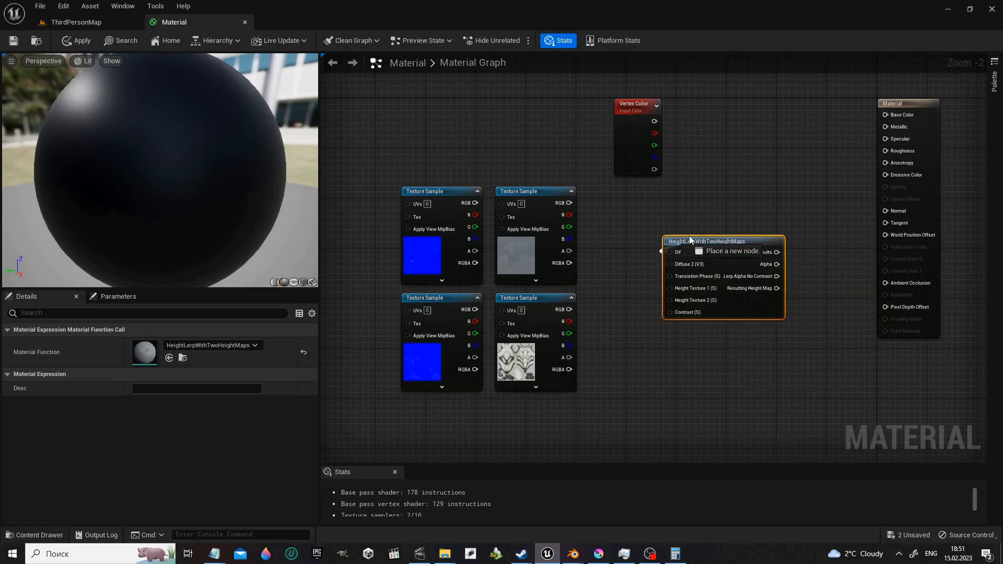
pyautogui.moveTo(689, 240); pyautogui.dragTo(665, 234)
# Connect the HeightLerp results to Base Color, Vertex Color to Transition Phase, and both textures' RGB and red outputs to the diffuse and height inputs.
pyautogui.moveTo(753, 246); pyautogui.dragTo(885, 114)
pyautogui.moveTo(653, 121); pyautogui.dragTo(646, 269)
pyautogui.moveTo(569, 203); pyautogui.dragTo(646, 246)
pyautogui.moveTo(569, 310); pyautogui.dragTo(647, 257)
pyautogui.moveTo(569, 215); pyautogui.dragTo(646, 283)
pyautogui.moveTo(569, 322); pyautogui.dragTo(646, 294)
# Add a Constant node with value 1, connect it to the HeightLerp node's Contrast input and apply the material.
pyautogui.click(646, 388)
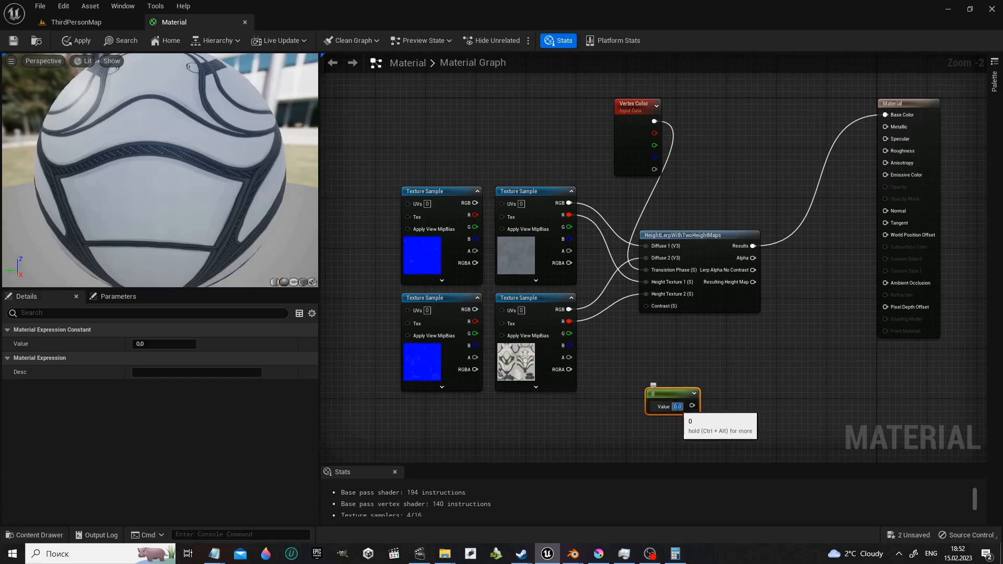
pyautogui.write('1')
pyautogui.press('Return')
pyautogui.moveTo(692, 406); pyautogui.dragTo(647, 307)
pyautogui.click(77, 40)
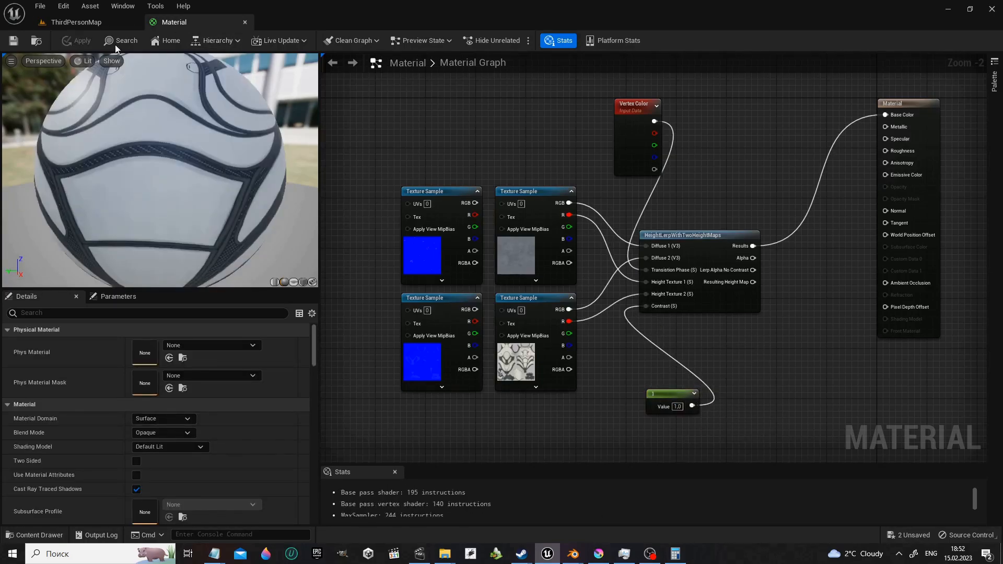
# Paint the cube's front face in ThirdPersonMap with white, swap to black and brush the gray texture back over it.
pyautogui.click(76, 22)
pyautogui.moveTo(533, 233)
pyautogui.mouseDown()
pyautogui.moveTo(570, 198)
pyautogui.moveTo(573, 142)
pyautogui.mouseUp()
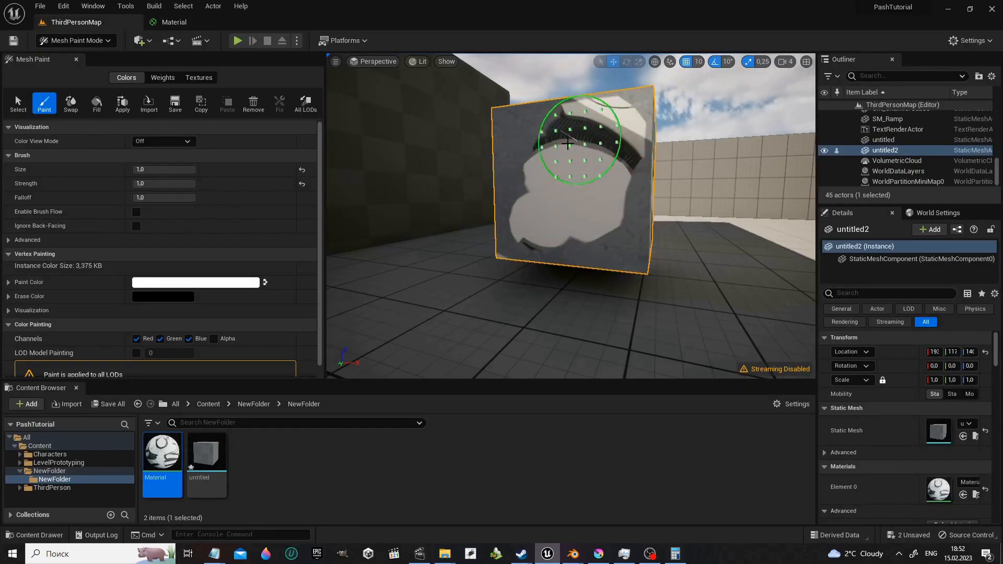
pyautogui.click(265, 282)
pyautogui.moveTo(666, 162); pyautogui.dragTo(619, 162, button='right')
pyautogui.moveTo(669, 160)
pyautogui.mouseDown()
pyautogui.moveTo(651, 180)
pyautogui.moveTo(672, 188)
pyautogui.mouseUp()
pyautogui.scroll(6, 615, 205)
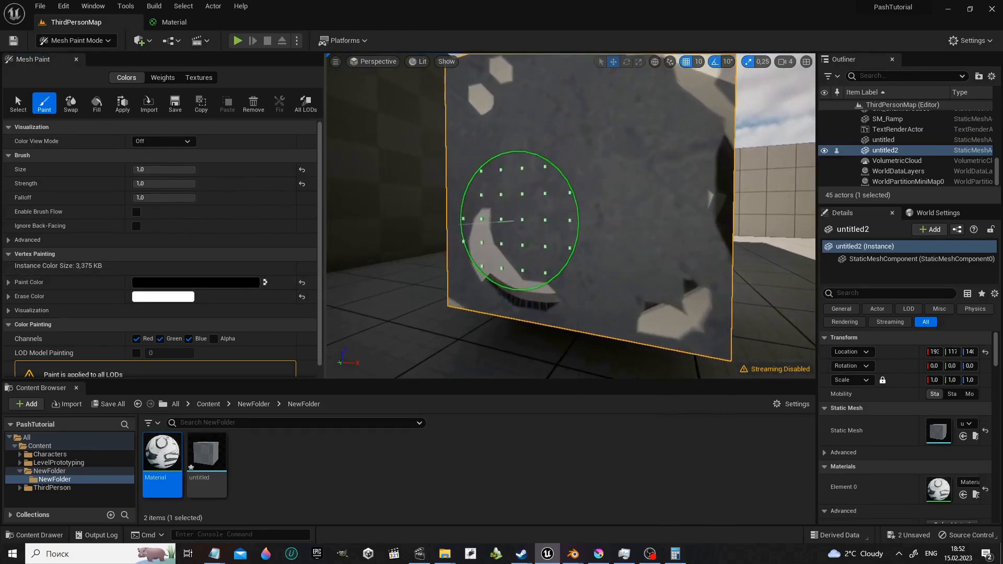
# Convert the contrast Constant node in the material graph to a parameter and save the material.
pyautogui.click(174, 22)
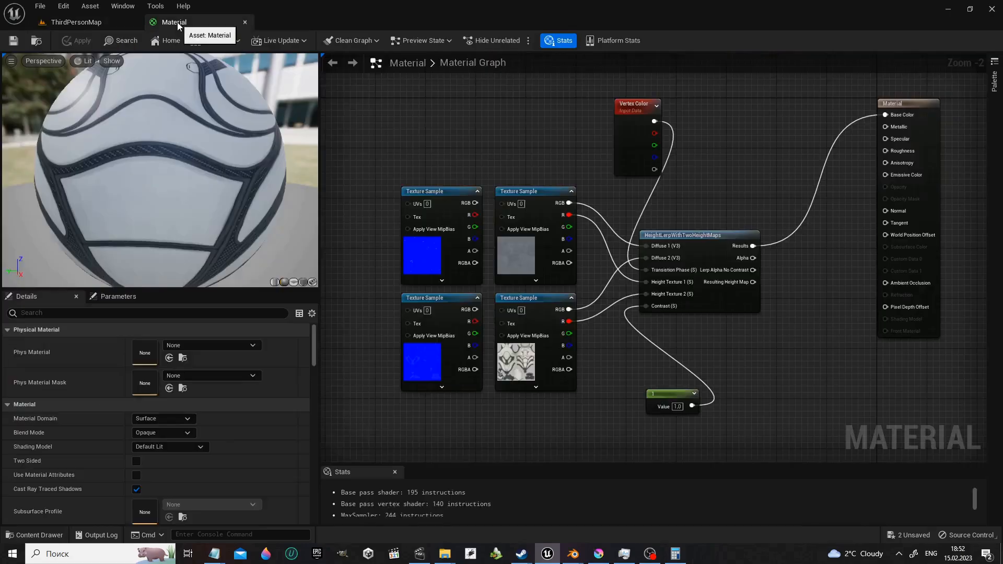
pyautogui.scroll(3, 625, 309)
pyautogui.rightClick(626, 309)
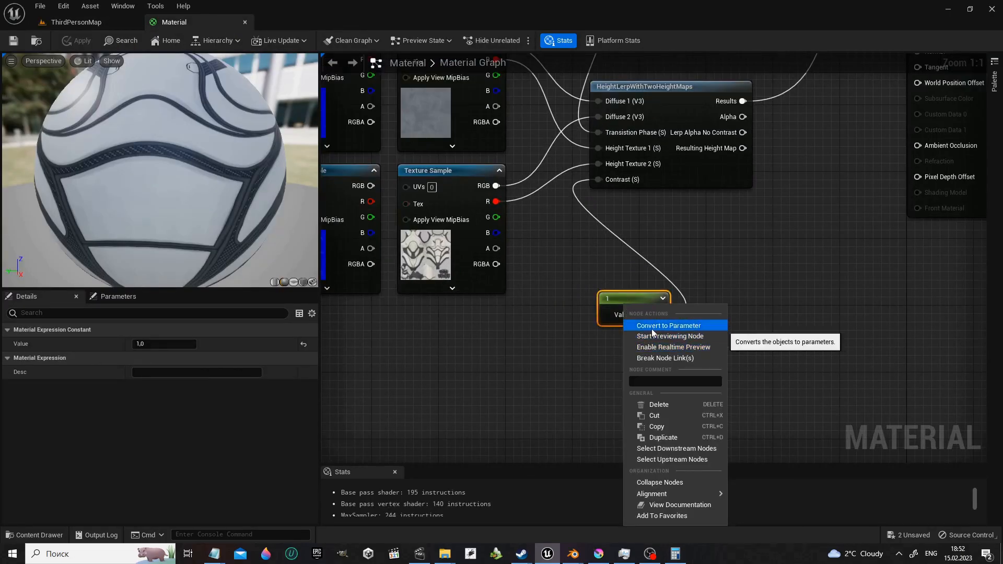
pyautogui.click(653, 326)
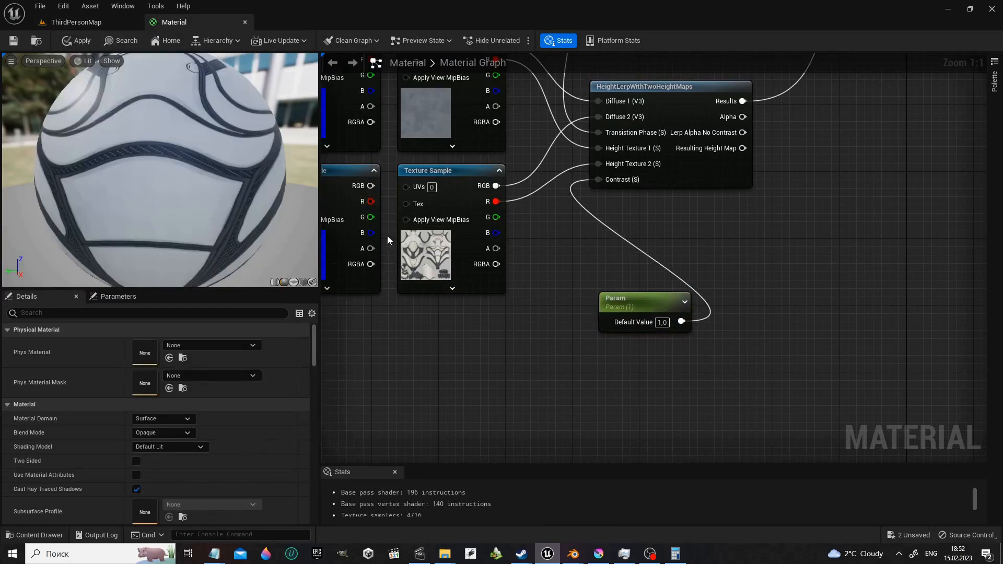
pyautogui.hotkey('ctrl', 's')
# Undock the Material editor over the level viewport and lower the contrast parameter's default value to about 0.54.
pyautogui.moveTo(195, 23)
pyautogui.mouseDown()
pyautogui.moveTo(660, 136)
pyautogui.moveTo(757, 135)
pyautogui.mouseUp()
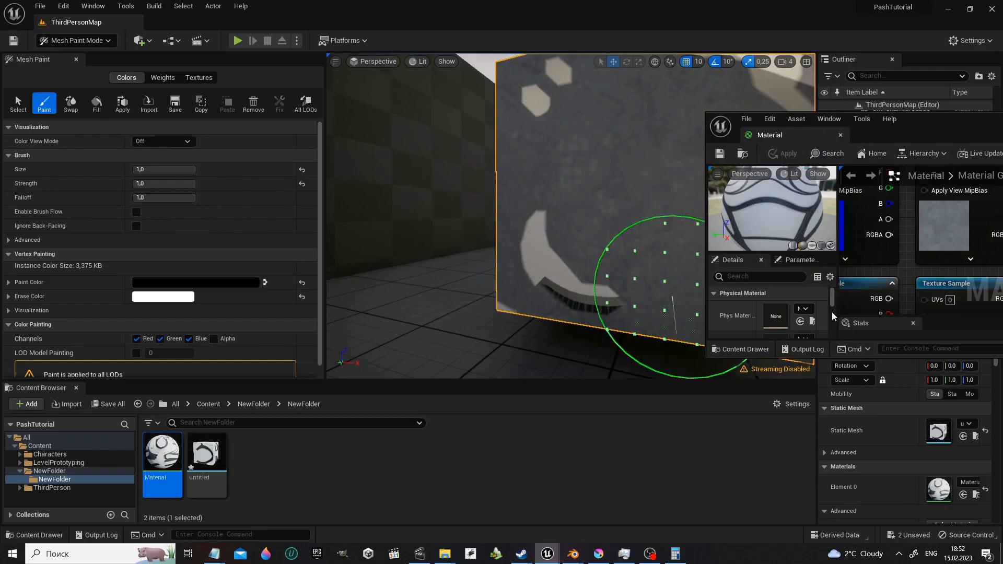
pyautogui.scroll(-3, 934, 305)
pyautogui.moveTo(934, 306); pyautogui.dragTo(876, 191, button='right')
pyautogui.click(936, 243)
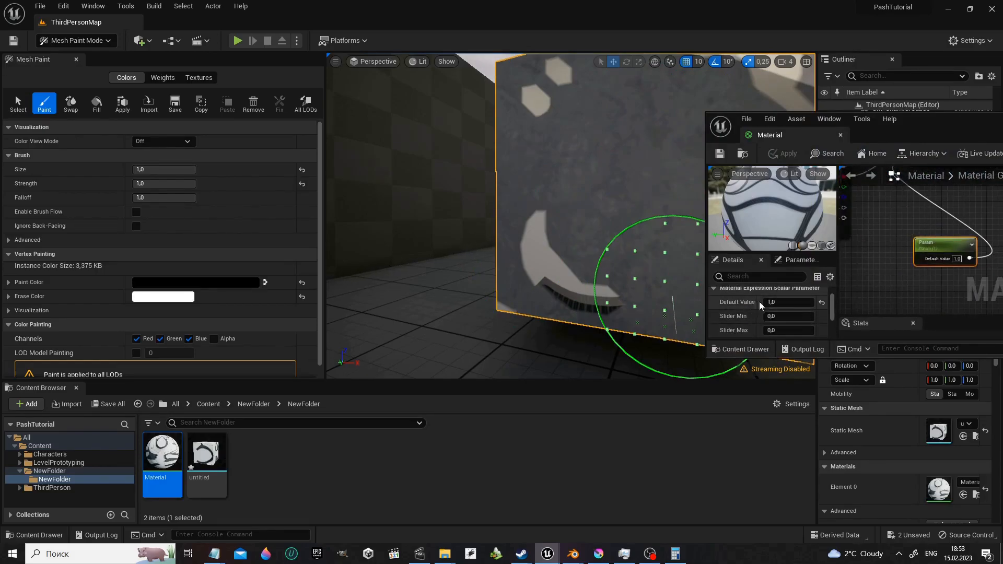
pyautogui.moveTo(789, 303)
pyautogui.mouseDown()
pyautogui.moveTo(768, 303)
pyautogui.moveTo(790, 303)
pyautogui.moveTo(768, 302)
pyautogui.moveTo(782, 302)
pyautogui.mouseUp()
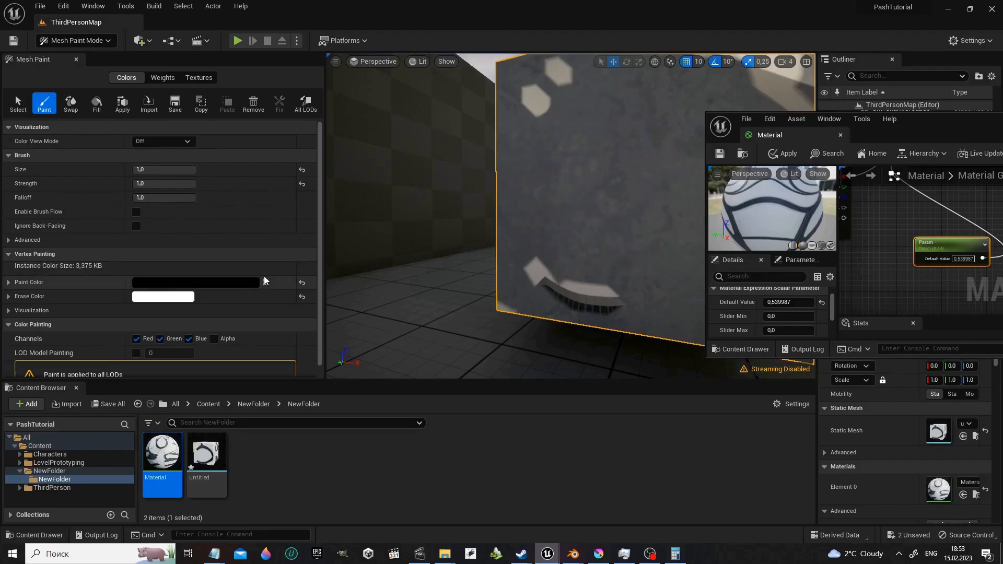
# Swap the paint color to white and brush the light texture over the lower middle of the cube's front face.
pyautogui.moveTo(510, 225)
pyautogui.mouseDown()
pyautogui.moveTo(605, 146)
pyautogui.moveTo(597, 240)
pyautogui.mouseUp()
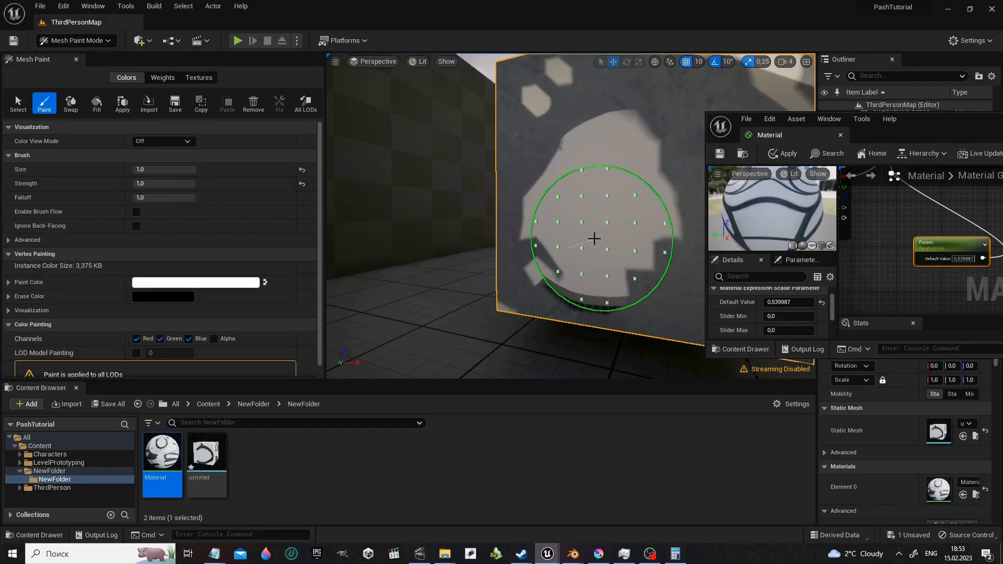
# Maximize the Material editor and add a CheapContrast node fed by the gray texture sample's R output.
pyautogui.doubleClick(921, 121)
pyautogui.moveTo(444, 234); pyautogui.dragTo(770, 378, button='right')
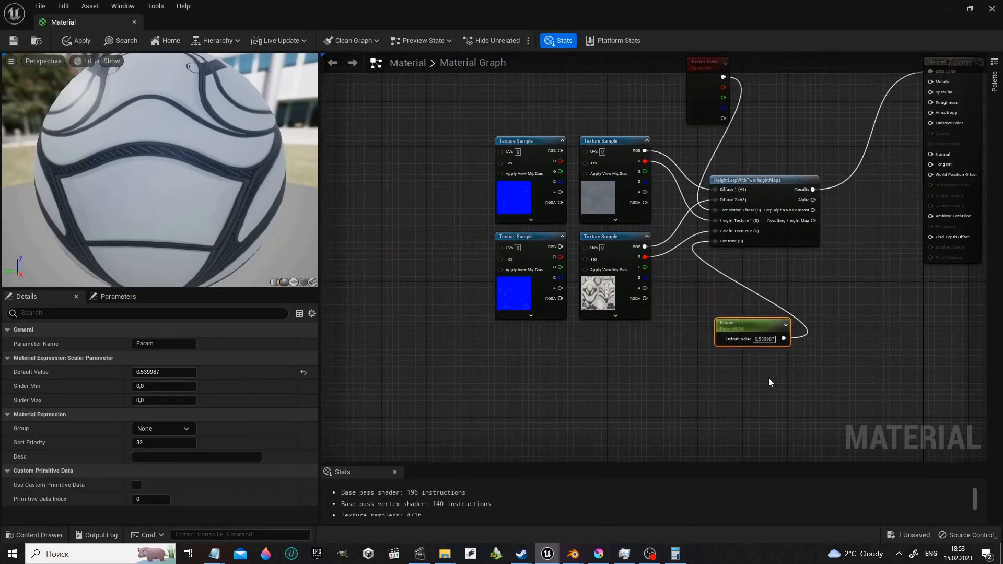
pyautogui.moveTo(572, 235); pyautogui.dragTo(581, 248)
pyautogui.moveTo(584, 120); pyautogui.dragTo(496, 160)
pyautogui.scroll(3, 462, 174)
pyautogui.write('contr')
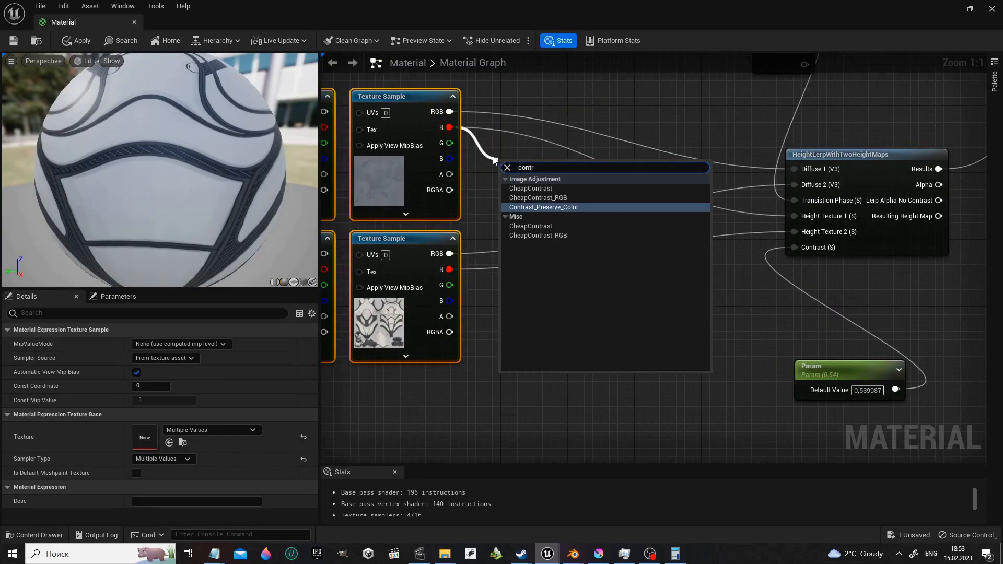
pyautogui.click(560, 190)
# Duplicate the CheapContrast node below the original and feed its In input from the patterned texture sample's R output.
pyautogui.hotkey('ctrl', 'd')
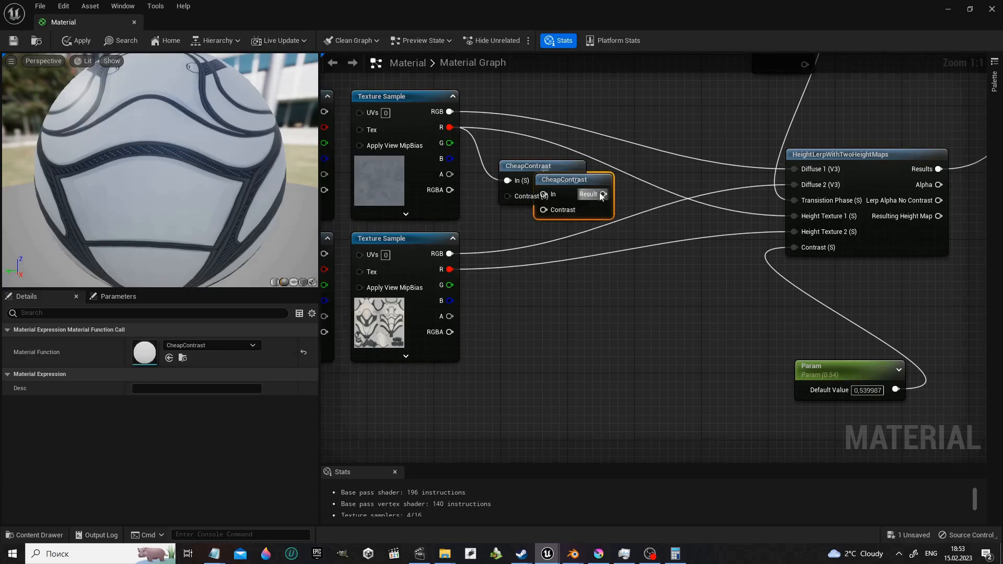
pyautogui.moveTo(570, 184); pyautogui.dragTo(563, 275)
pyautogui.moveTo(450, 270); pyautogui.dragTo(456, 274)
pyautogui.moveTo(511, 294); pyautogui.dragTo(510, 287)
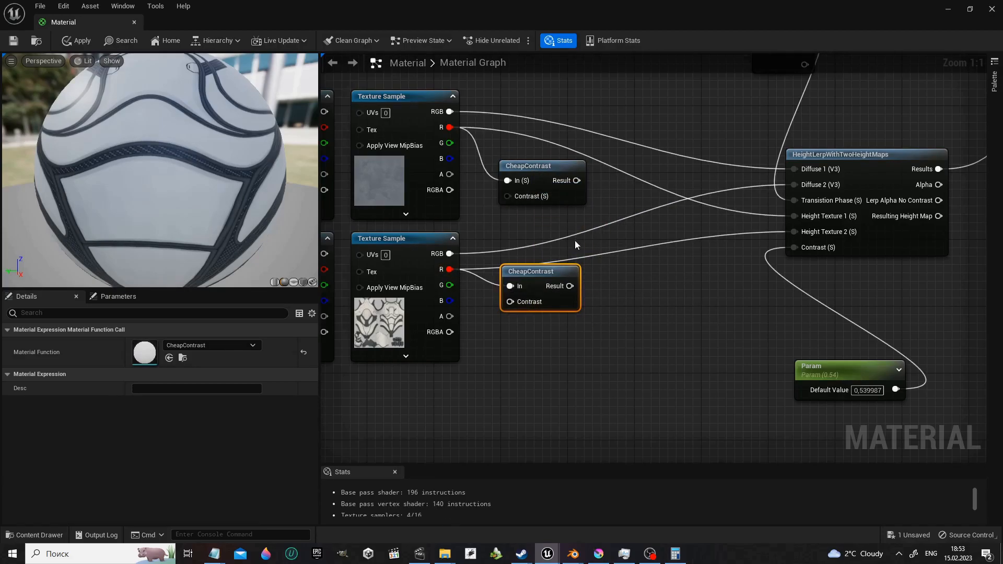
# Connect the two CheapContrast results to the Height Texture 1 and Height Texture 2 inputs of HeightLerpWithTwoHeightMaps.
pyautogui.moveTo(575, 240); pyautogui.dragTo(536, 262, button='right')
pyautogui.moveTo(538, 202); pyautogui.dragTo(755, 237)
pyautogui.moveTo(531, 307); pyautogui.dragTo(755, 253)
# Add a Constant node with value 1 and connect it to the Contrast inputs of both CheapContrast nodes.
pyautogui.moveTo(476, 409); pyautogui.dragTo(581, 375, button='right')
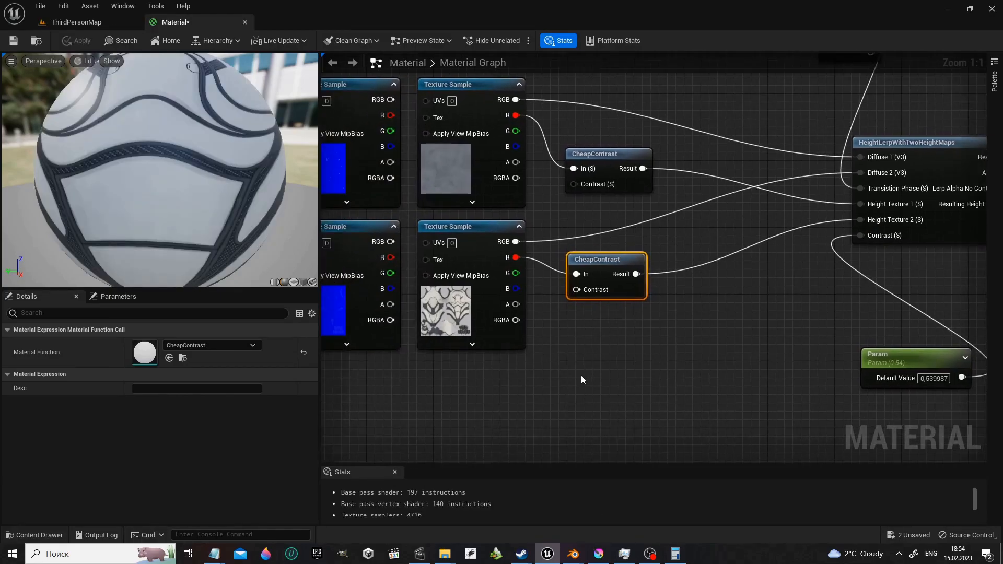
pyautogui.press('1')
pyautogui.click(572, 393)
pyautogui.click(614, 416)
pyautogui.write('1')
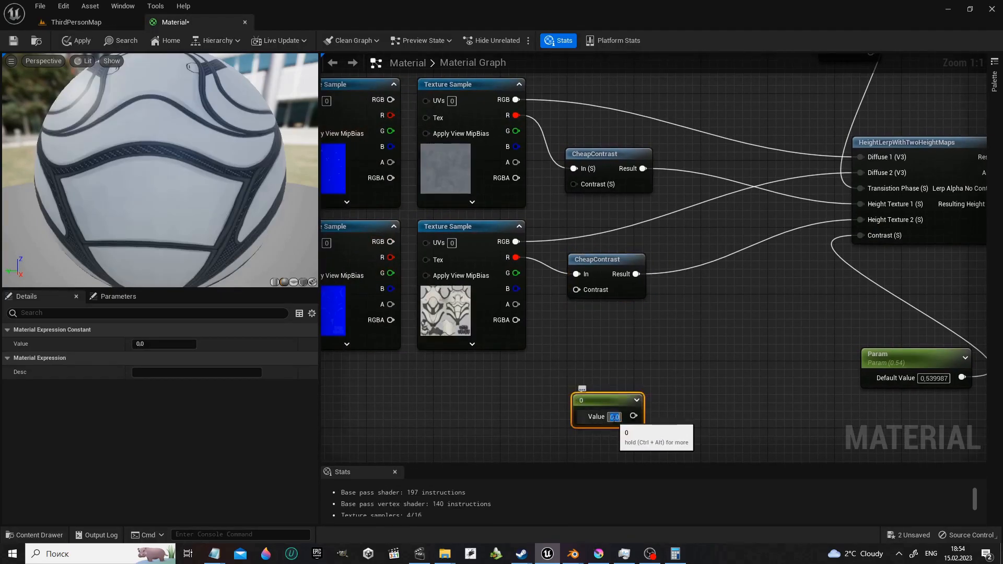
pyautogui.press('Return')
pyautogui.moveTo(633, 416); pyautogui.dragTo(574, 184)
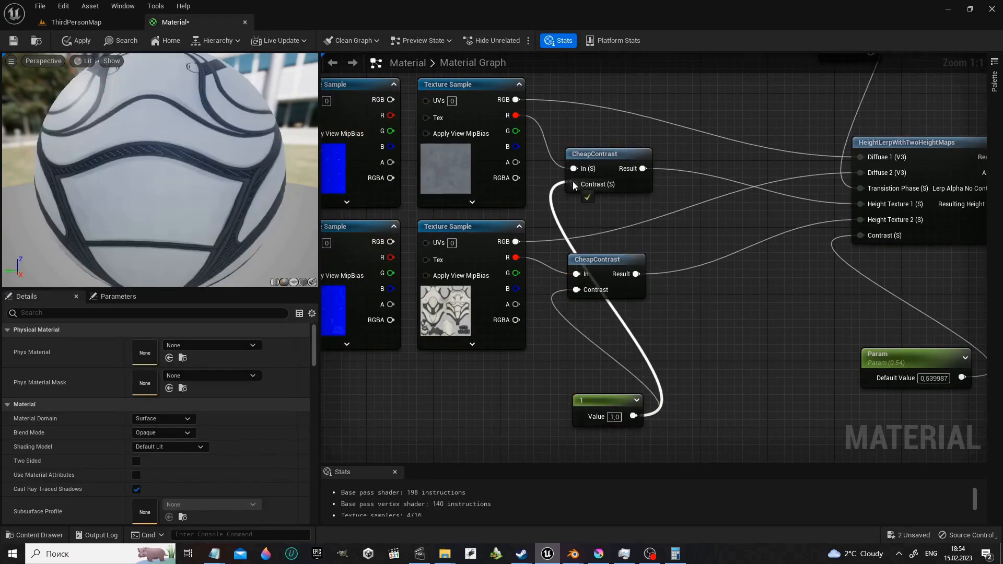
# Convert the new Constant node to a parameter and save the material.
pyautogui.rightClick(609, 404)
pyautogui.click(649, 204)
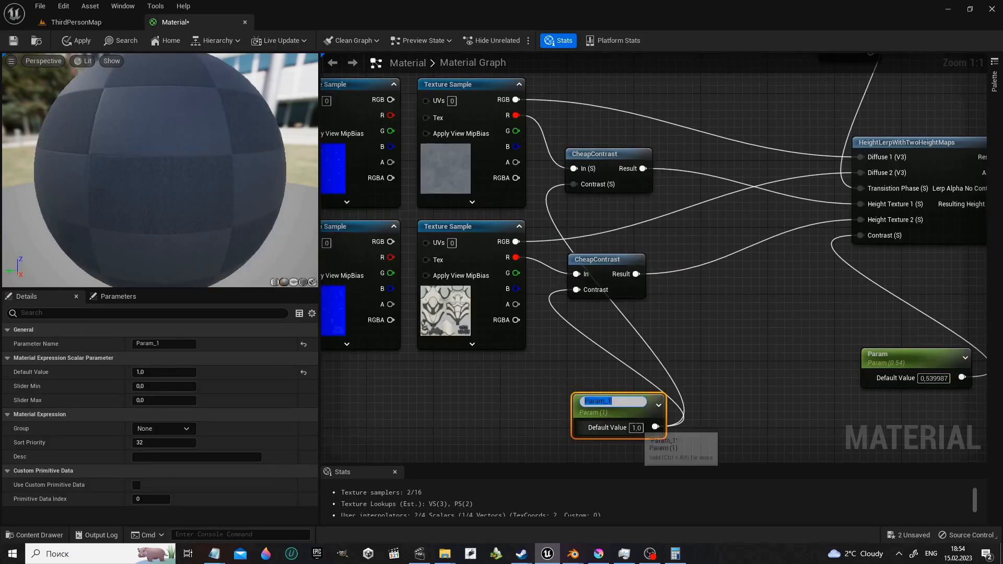
pyautogui.hotkey('ctrl', 's')
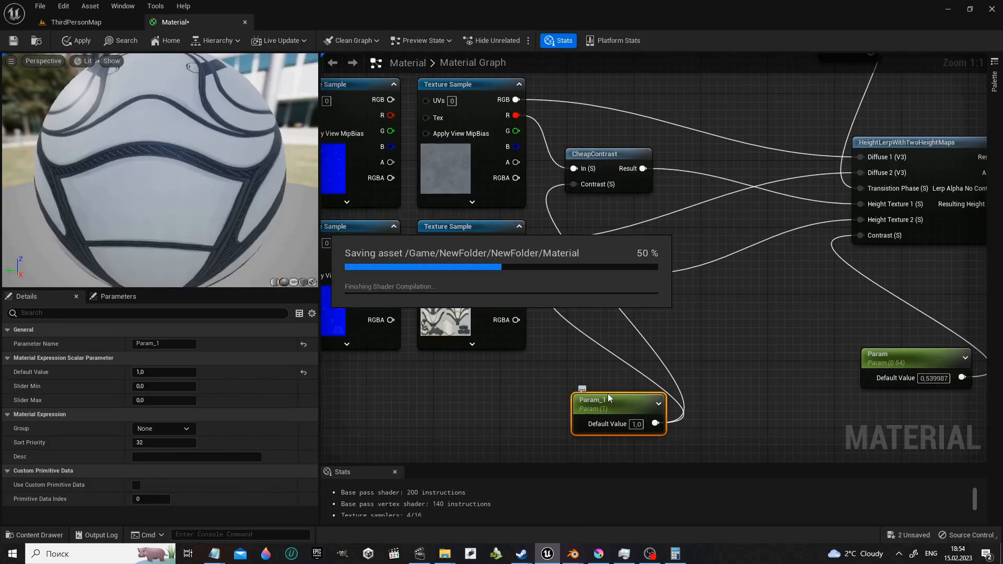
# Undock the Material editor over the level viewport and lower Param_1's default value to about -0.27.
pyautogui.moveTo(198, 22); pyautogui.dragTo(676, 164)
pyautogui.moveTo(827, 322); pyautogui.dragTo(835, 220, button='right')
pyautogui.moveTo(910, 286); pyautogui.dragTo(879, 279, button='right')
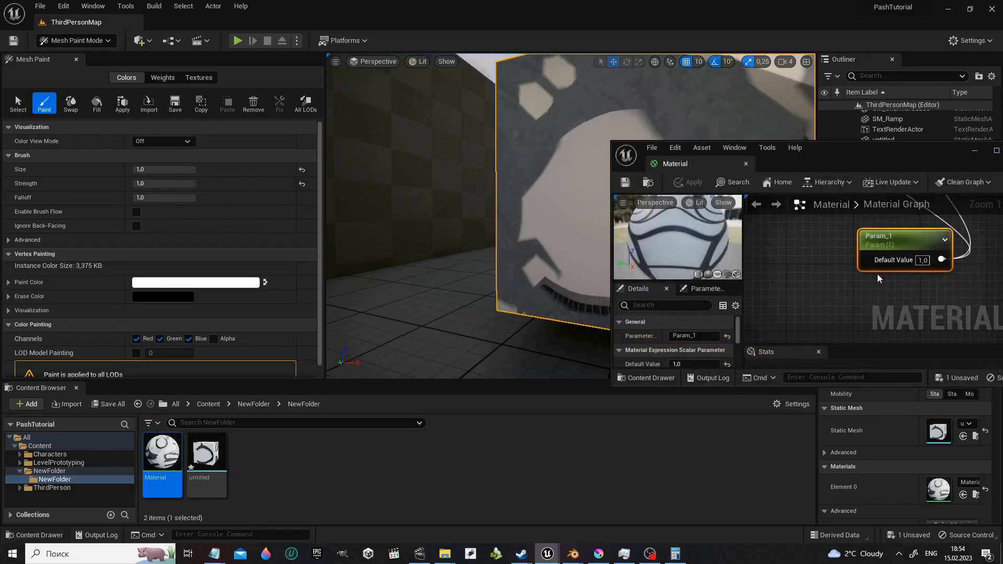
pyautogui.moveTo(466, 230)
pyautogui.mouseDown(button='right')
pyautogui.moveTo(456, 212)
pyautogui.moveTo(470, 224)
pyautogui.mouseUp(button='right')
pyautogui.moveTo(683, 364)
pyautogui.mouseDown()
pyautogui.moveTo(642, 365)
pyautogui.moveTo(660, 364)
pyautogui.mouseUp()
# Paint the cube's front face with white, swap to black and brush the gray texture across its middle.
pyautogui.press('s')
pyautogui.moveTo(549, 189)
pyautogui.mouseDown(button='right')
pyautogui.moveTo(546, 175)
pyautogui.moveTo(559, 173)
pyautogui.mouseUp(button='right')
pyautogui.moveTo(530, 256); pyautogui.dragTo(563, 152)
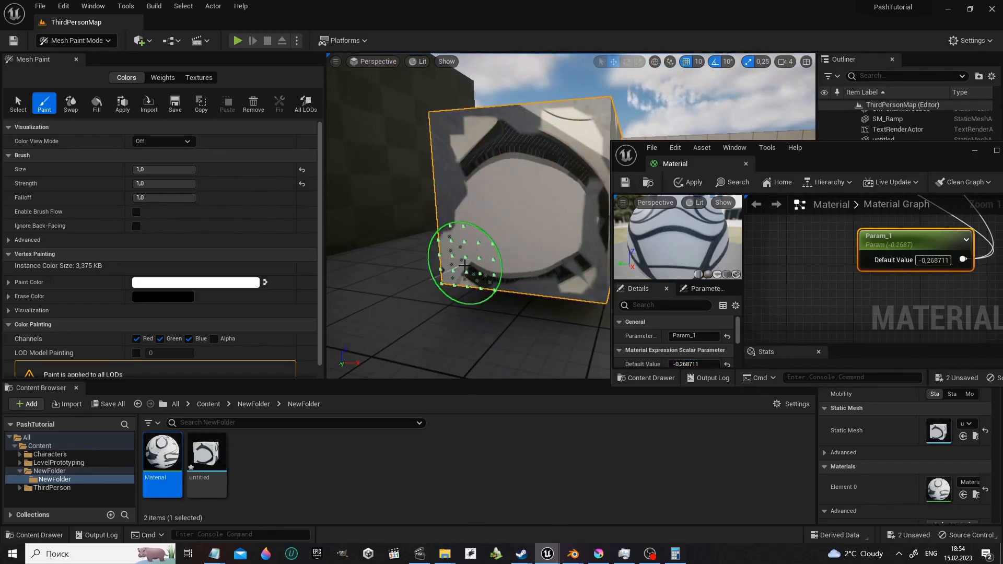
pyautogui.click(265, 283)
pyautogui.moveTo(541, 202)
pyautogui.mouseDown()
pyautogui.moveTo(516, 221)
pyautogui.moveTo(491, 205)
pyautogui.mouseUp()
# Brush black along the lower front face while varying Param_1's default value, settling at about -0.17.
pyautogui.moveTo(693, 364); pyautogui.dragTo(723, 364)
pyautogui.moveTo(580, 285)
pyautogui.mouseDown()
pyautogui.moveTo(488, 327)
pyautogui.moveTo(562, 224)
pyautogui.moveTo(483, 316)
pyautogui.mouseUp()
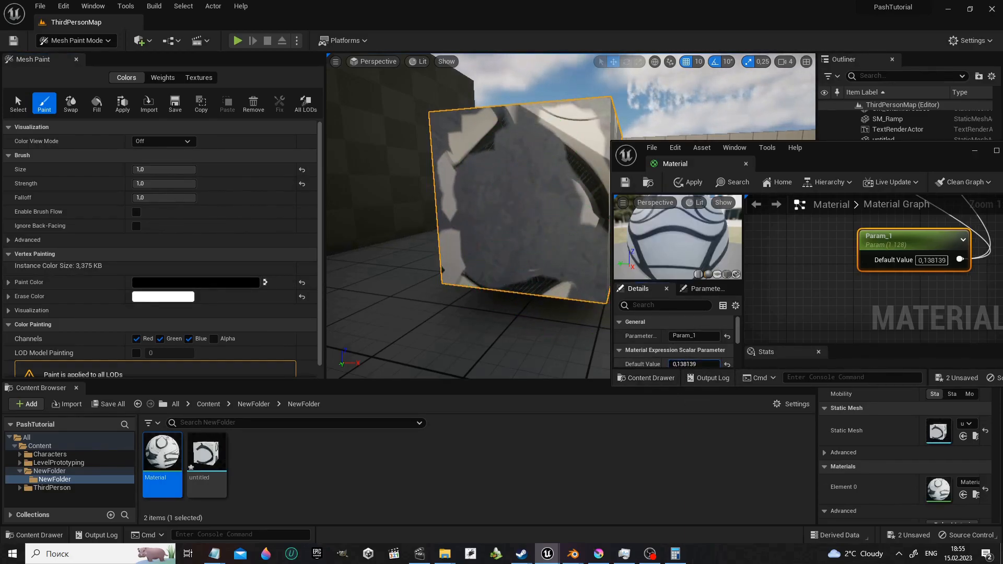
pyautogui.moveTo(695, 365); pyautogui.dragTo(674, 364)
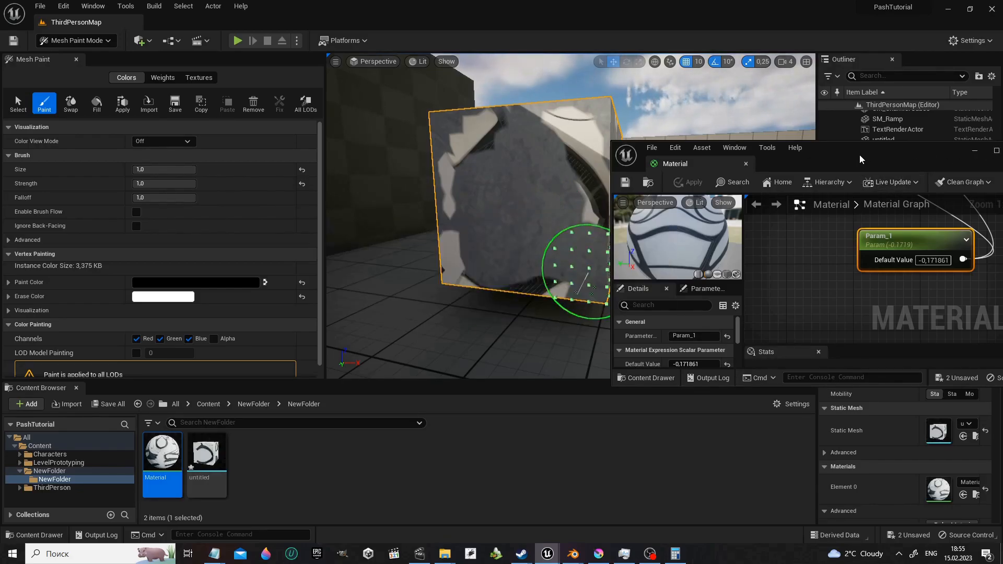
# Maximize the Material editor and duplicate the HeightLerpWithTwoHeightMaps node, placing the copy below the Param node.
pyautogui.click(997, 151)
pyautogui.moveTo(563, 131); pyautogui.dragTo(525, 318, button='right')
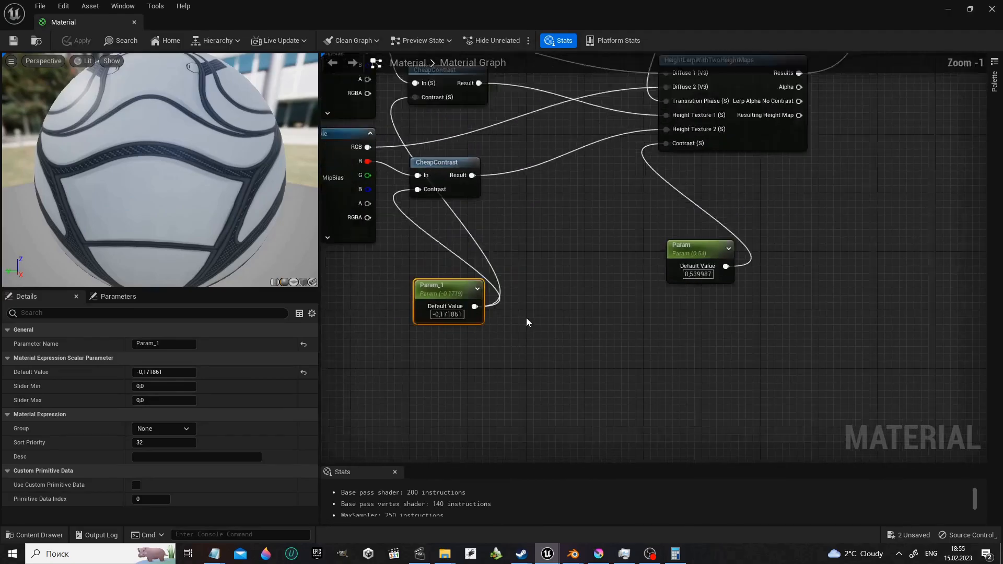
pyautogui.scroll(-3, 525, 317)
pyautogui.moveTo(671, 120); pyautogui.dragTo(806, 196, button='right')
pyautogui.click(807, 196)
pyautogui.hotkey('ctrl', 'd')
pyautogui.moveTo(883, 257); pyautogui.dragTo(806, 385)
# Wire the duplicated HeightLerp node: Results to the material's Normal, Vertex Color to Transition Phase, and Param to Contrast.
pyautogui.moveTo(868, 410); pyautogui.dragTo(749, 384, button='right')
pyautogui.moveTo(740, 368); pyautogui.dragTo(866, 141)
pyautogui.moveTo(618, 300); pyautogui.dragTo(682, 337, button='right')
pyautogui.moveTo(722, 101); pyautogui.dragTo(714, 427)
pyautogui.moveTo(633, 399); pyautogui.dragTo(659, 343, button='right')
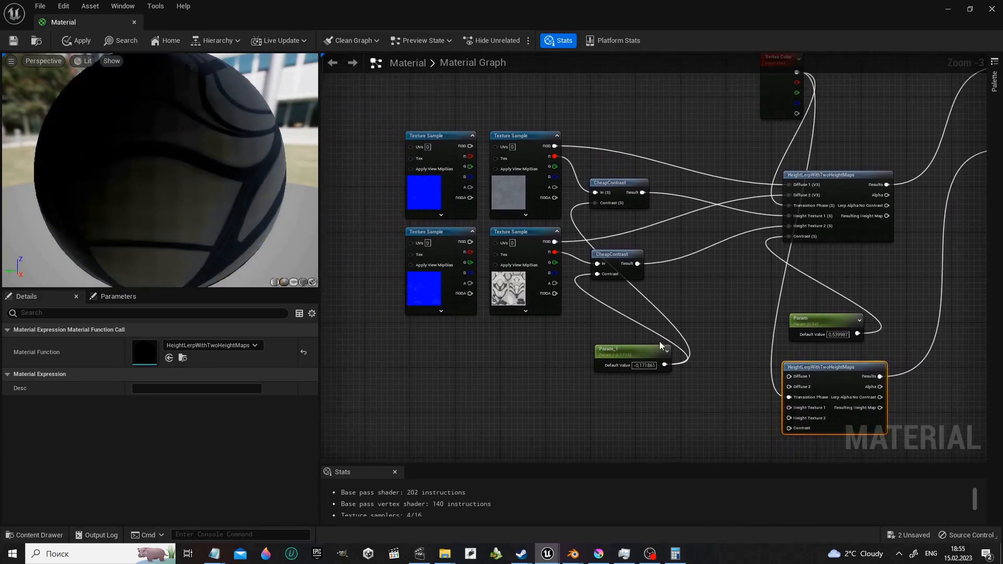
pyautogui.moveTo(816, 323); pyautogui.dragTo(788, 429)
# Move the two normal map samples below the color textures and connect their RGB outputs to the duplicate's Diffuse 1 and Diffuse 2.
pyautogui.moveTo(705, 299); pyautogui.dragTo(759, 286, button='right')
pyautogui.moveTo(521, 304); pyautogui.dragTo(522, 308)
pyautogui.moveTo(513, 127); pyautogui.dragTo(596, 365)
pyautogui.moveTo(699, 342); pyautogui.dragTo(685, 293)
pyautogui.moveTo(694, 346); pyautogui.dragTo(645, 259, button='right')
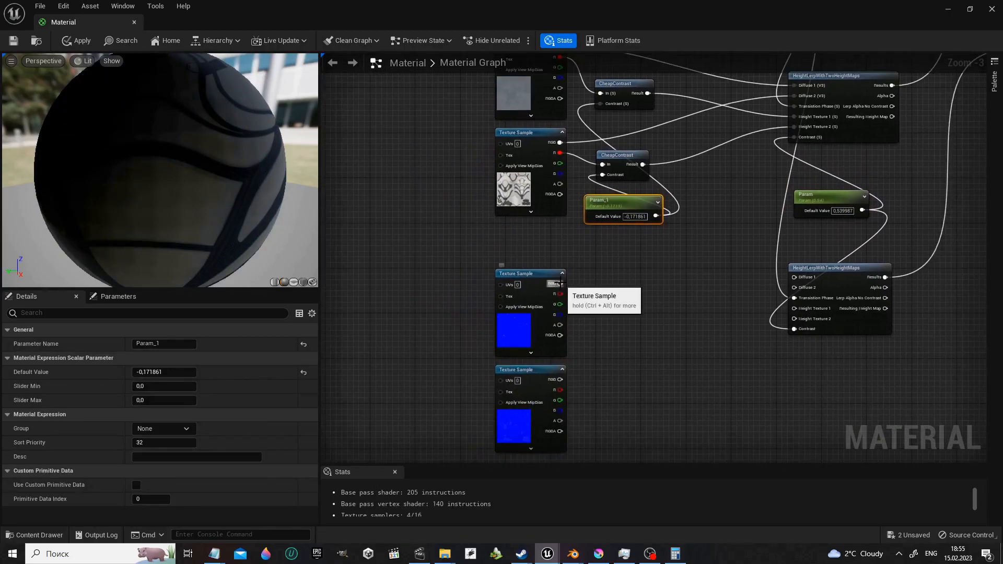
pyautogui.moveTo(560, 284); pyautogui.dragTo(794, 277)
pyautogui.moveTo(560, 380); pyautogui.dragTo(795, 288)
# Connect the two CheapContrast results to the duplicated HeightLerp node's Height Texture 1 and Height Texture 2 inputs.
pyautogui.scroll(1, 541, 323)
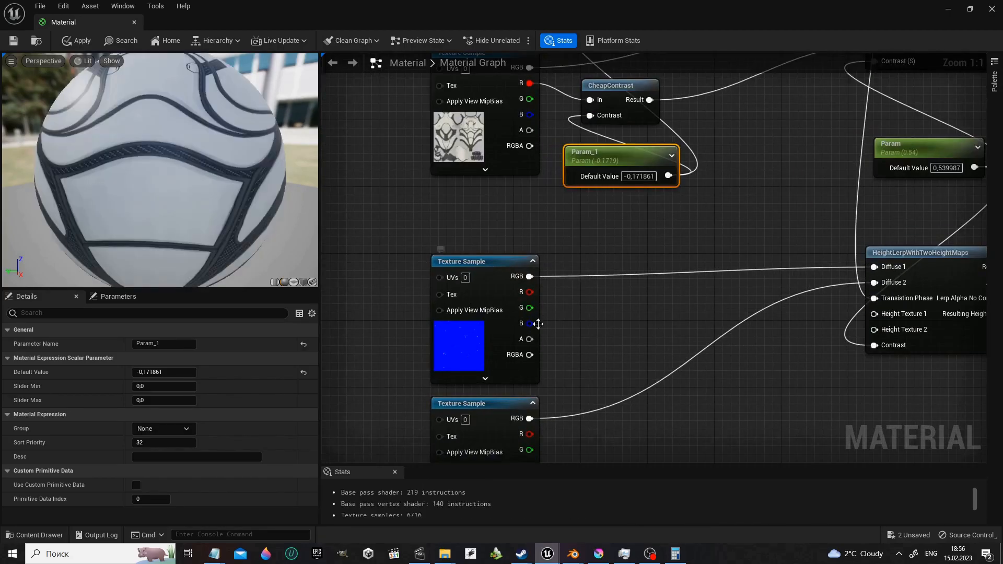
pyautogui.scroll(1, 540, 323)
pyautogui.moveTo(589, 317); pyautogui.dragTo(541, 374, button='right')
pyautogui.moveTo(595, 94); pyautogui.dragTo(786, 375)
pyautogui.moveTo(588, 186); pyautogui.dragTo(787, 392)
pyautogui.moveTo(869, 374); pyautogui.dragTo(769, 387, button='right')
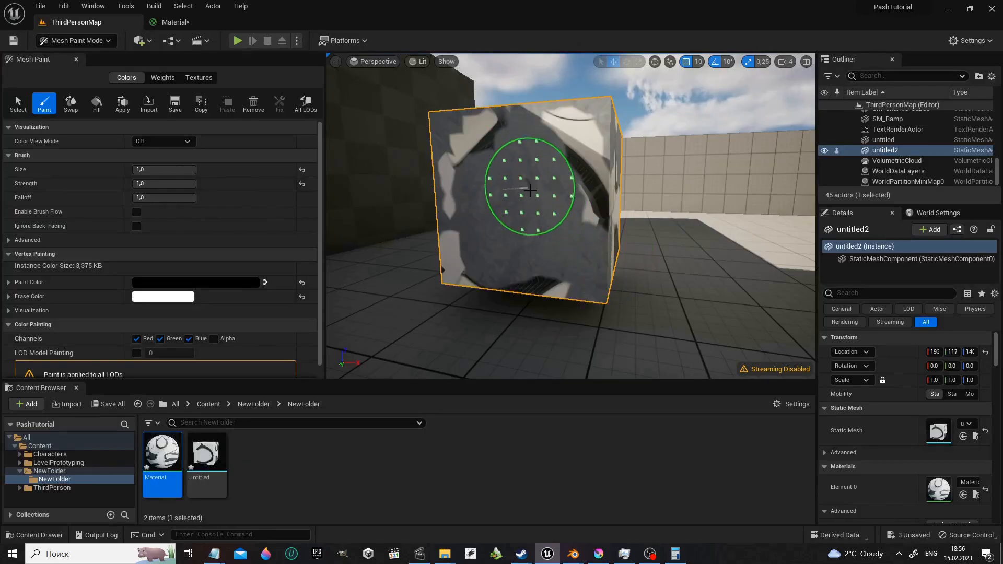
# Paint the cube's front face with black in ThirdPersonMap, swap to white and brush the light texture back over it.
pyautogui.press('w')
pyautogui.moveTo(531, 190)
pyautogui.mouseDown(button='right')
pyautogui.moveTo(522, 162)
pyautogui.moveTo(530, 170)
pyautogui.mouseUp(button='right')
pyautogui.moveTo(538, 192)
pyautogui.mouseDown()
pyautogui.moveTo(552, 201)
pyautogui.moveTo(570, 285)
pyautogui.mouseUp()
pyautogui.click(265, 282)
pyautogui.moveTo(376, 292)
pyautogui.mouseDown()
pyautogui.moveTo(471, 271)
pyautogui.moveTo(459, 226)
pyautogui.mouseUp()
pyautogui.moveTo(606, 256)
pyautogui.mouseDown(button='right')
pyautogui.moveTo(679, 246)
pyautogui.moveTo(647, 231)
pyautogui.moveTo(569, 318)
pyautogui.mouseUp(button='right')
pyautogui.moveTo(568, 318); pyautogui.dragTo(635, 314)
pyautogui.moveTo(635, 313)
pyautogui.mouseDown(button='right')
pyautogui.moveTo(634, 276)
pyautogui.moveTo(585, 219)
pyautogui.moveTo(627, 245)
pyautogui.moveTo(612, 231)
pyautogui.mouseUp(button='right')
# Swap the paint color to black and brush the gray texture over the middle of the cube's front face.
pyautogui.click(265, 283)
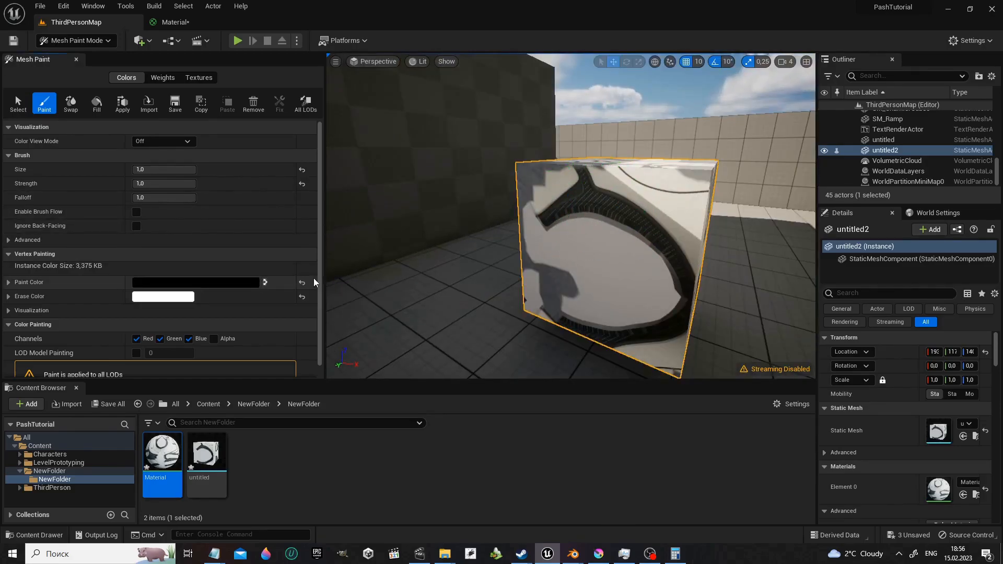
pyautogui.moveTo(588, 225); pyautogui.dragTo(636, 258)
pyautogui.moveTo(636, 259)
pyautogui.mouseDown(button='right')
pyautogui.moveTo(641, 314)
pyautogui.moveTo(633, 250)
pyautogui.mouseUp(button='right')
pyautogui.moveTo(634, 250); pyautogui.dragTo(635, 272)
pyautogui.moveTo(635, 272)
pyautogui.mouseDown(button='right')
pyautogui.moveTo(591, 209)
pyautogui.moveTo(616, 304)
pyautogui.moveTo(617, 283)
pyautogui.mouseUp(button='right')
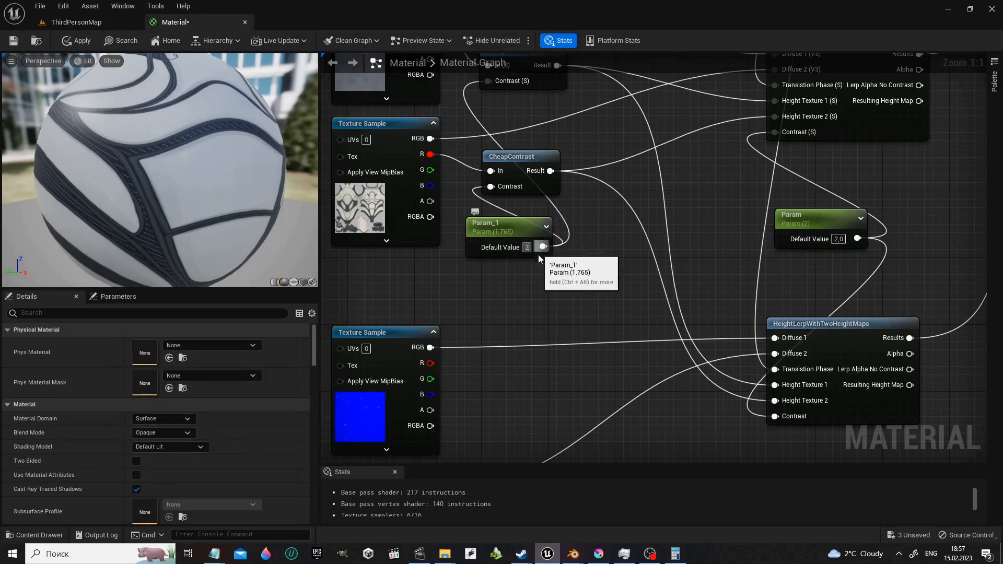
# Return to ThirdPersonMap and paint another black stroke on the cube's front face.
pyautogui.click(93, 23)
pyautogui.moveTo(510, 213)
pyautogui.mouseDown()
pyautogui.moveTo(547, 240)
pyautogui.moveTo(548, 282)
pyautogui.mouseUp()
pyautogui.moveTo(549, 282)
pyautogui.mouseDown(button='right')
pyautogui.moveTo(507, 277)
pyautogui.moveTo(520, 233)
pyautogui.moveTo(491, 182)
pyautogui.mouseUp(button='right')
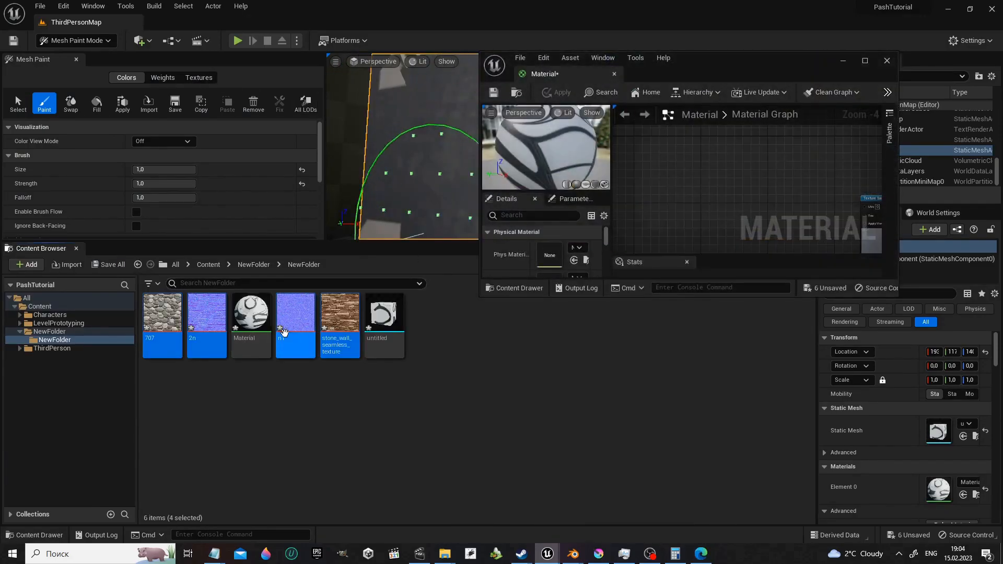
# Add the textures 707, 2n, n1 and stone_wall_seamless_texture to the material graph and maximize the Material editor.
pyautogui.moveTo(162, 313); pyautogui.dragTo(723, 161)
pyautogui.doubleClick(776, 67)
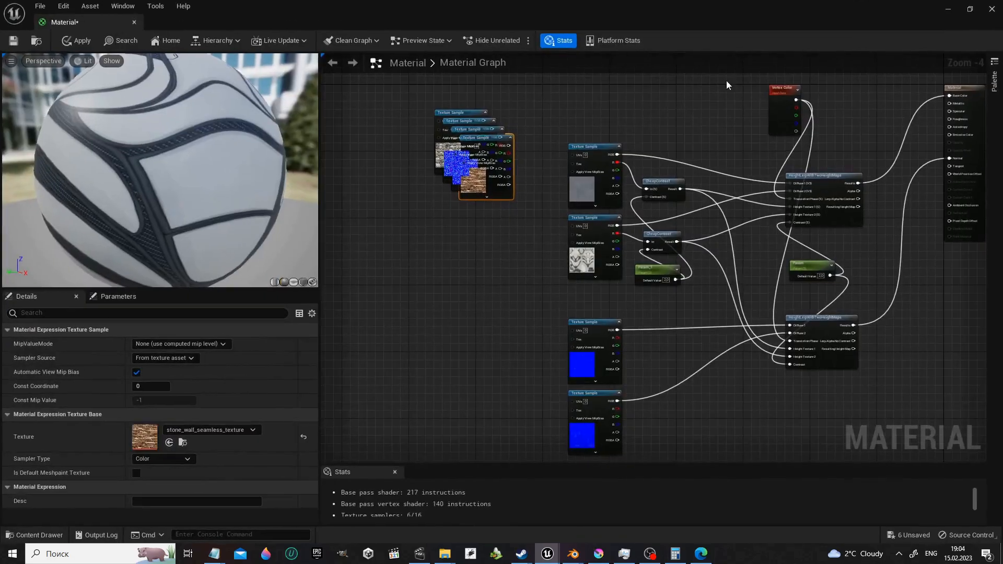
# Arrange the new texture samples beside the old ones, with the two color textures above and the two normal maps below.
pyautogui.scroll(4, 479, 208)
pyautogui.moveTo(552, 137); pyautogui.dragTo(517, 265)
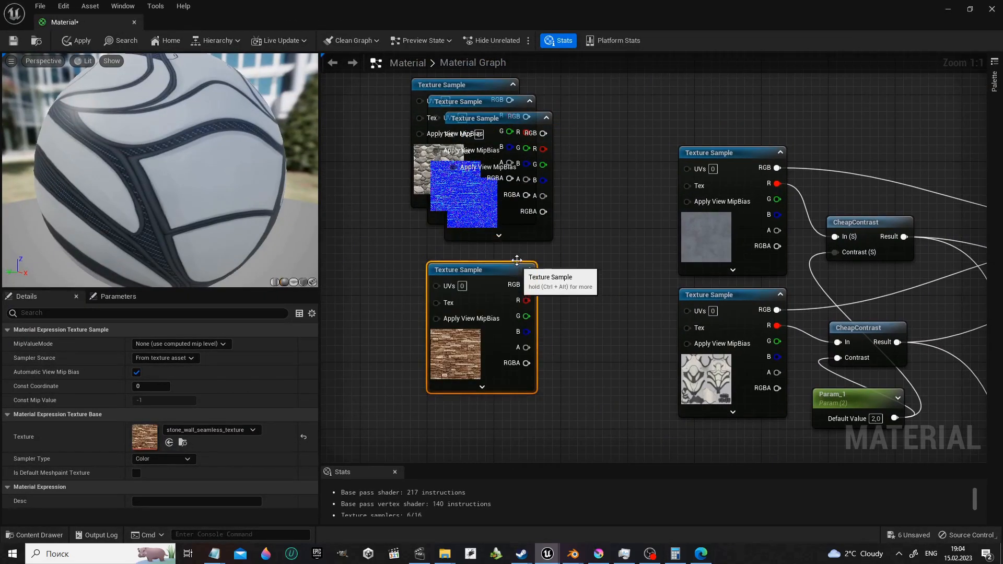
pyautogui.moveTo(534, 121); pyautogui.dragTo(525, 404)
pyautogui.moveTo(531, 117); pyautogui.dragTo(522, 311)
pyautogui.moveTo(528, 150); pyautogui.dragTo(667, 332)
pyautogui.moveTo(533, 96); pyautogui.dragTo(640, 204)
pyautogui.moveTo(638, 116); pyautogui.dragTo(702, 317, button='right')
pyautogui.moveTo(617, 160); pyautogui.dragTo(733, 193)
pyautogui.moveTo(716, 162); pyautogui.dragTo(721, 277, button='right')
pyautogui.moveTo(601, 94); pyautogui.dragTo(736, 165)
pyautogui.moveTo(747, 177); pyautogui.dragTo(524, 135, button='right')
# Delete the four old texture samples from the material graph.
pyautogui.scroll(-4, 524, 134)
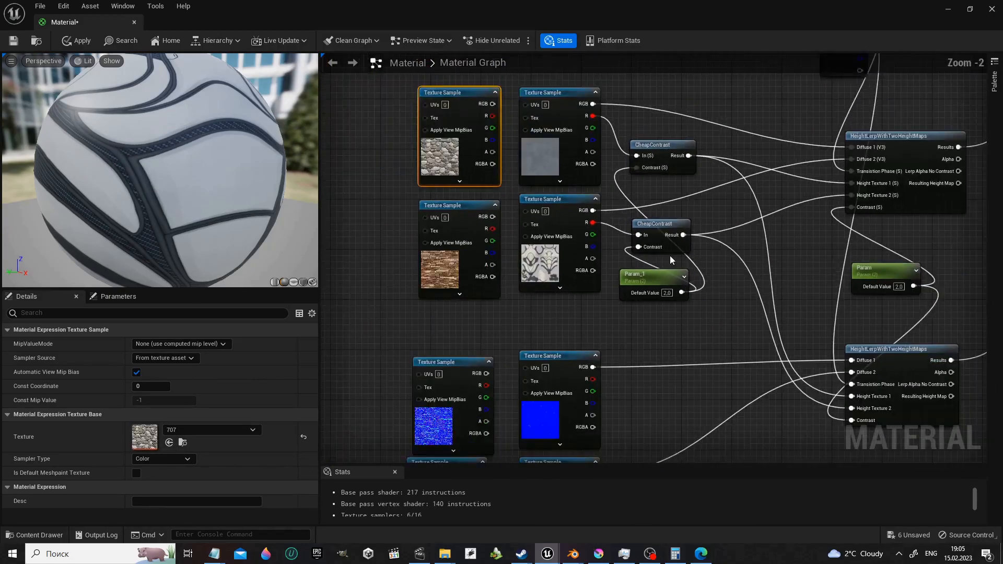
pyautogui.moveTo(634, 262); pyautogui.dragTo(632, 405)
pyautogui.press('Delete')
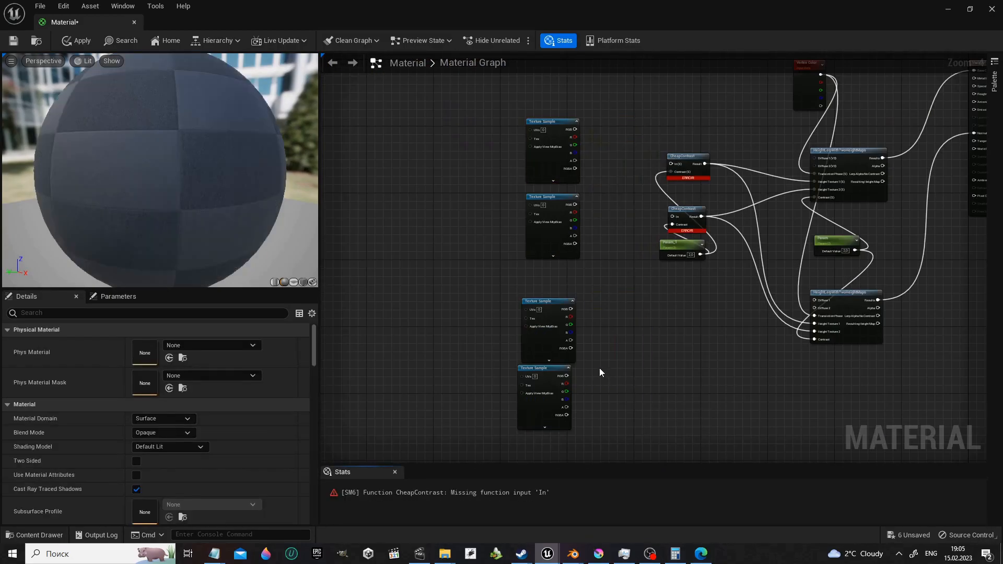
pyautogui.moveTo(647, 264); pyautogui.dragTo(645, 274, button='right')
pyautogui.scroll(4, 584, 250)
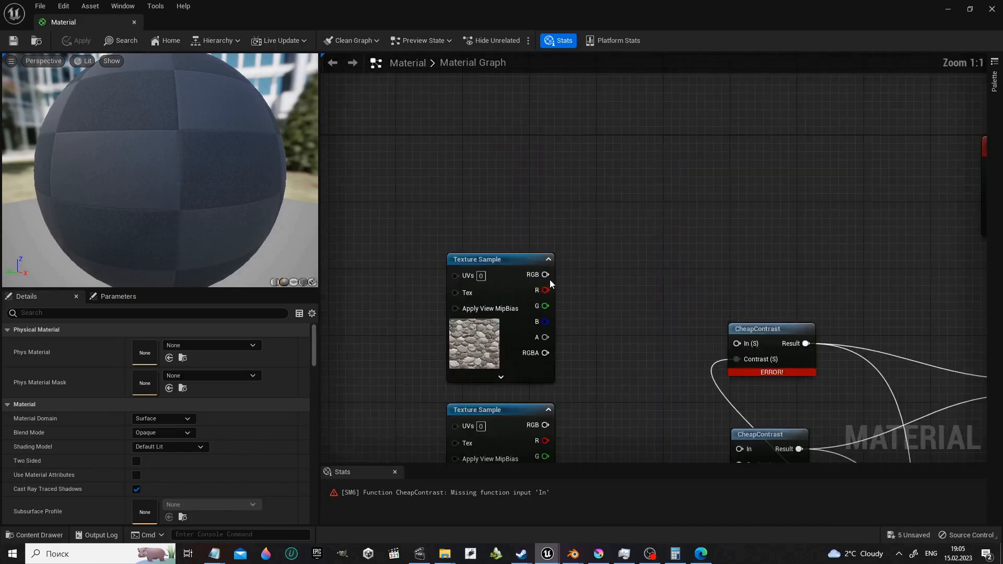
pyautogui.moveTo(732, 349); pyautogui.dragTo(733, 347)
pyautogui.moveTo(722, 370); pyautogui.dragTo(721, 229, button='right')
pyautogui.moveTo(545, 285); pyautogui.dragTo(647, 275)
pyautogui.click(631, 216)
pyautogui.keyDown('alt'); pyautogui.click(660, 182); pyautogui.keyUp('alt')
pyautogui.scroll(-2, 657, 182)
pyautogui.moveTo(650, 181); pyautogui.dragTo(522, 234, button='right')
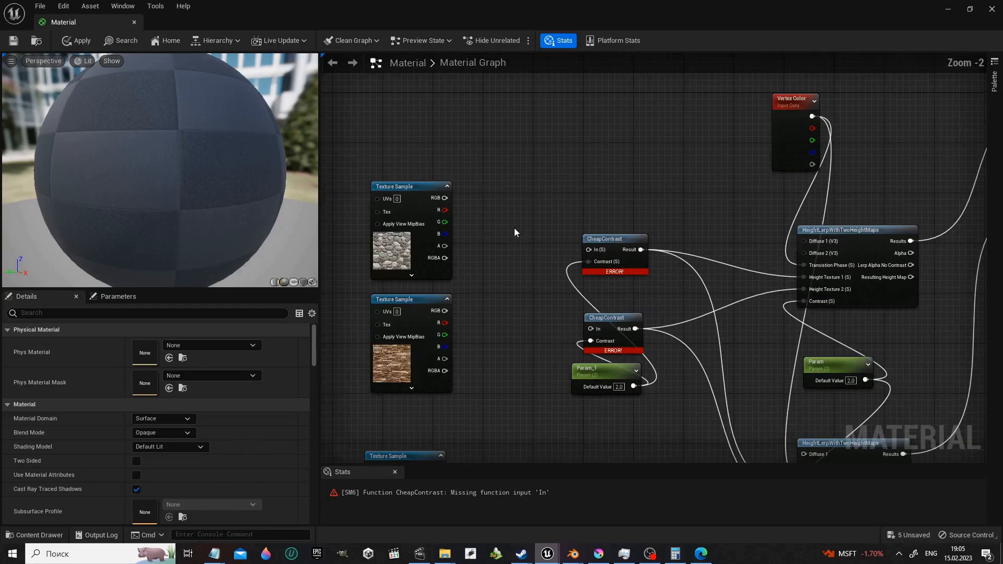
# Connect the gray stone texture's RGB to the upper HeightLerp node's Diffuse 1 and the brown stone wall's RGB to Diffuse 2.
pyautogui.moveTo(445, 199); pyautogui.dragTo(805, 241)
pyautogui.moveTo(445, 311); pyautogui.dragTo(610, 286)
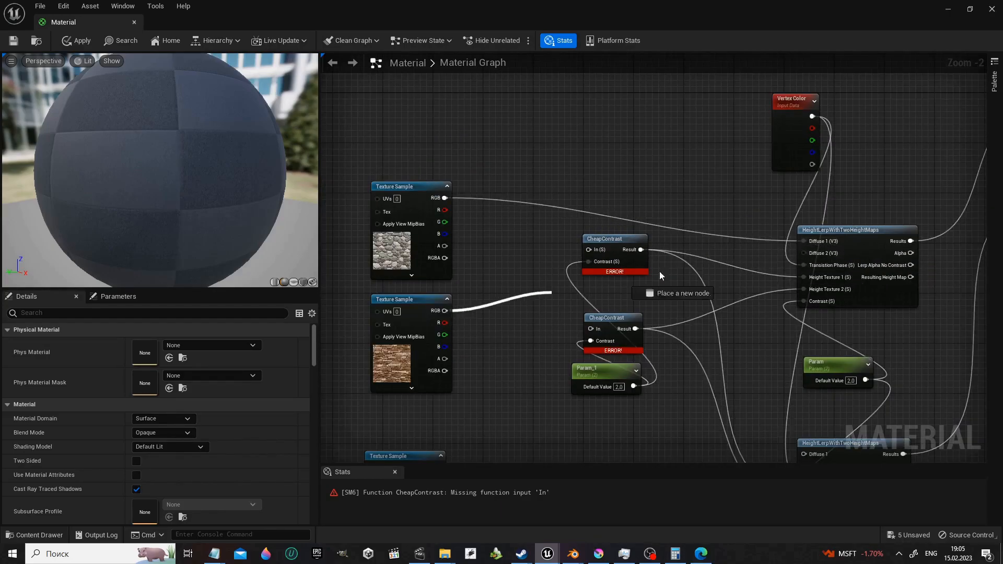
pyautogui.moveTo(808, 254); pyautogui.dragTo(808, 254)
# Connect the R outputs of the two color textures to the In inputs of the upper and lower CheapContrast nodes.
pyautogui.moveTo(445, 209); pyautogui.dragTo(664, 257)
pyautogui.moveTo(580, 253); pyautogui.dragTo(589, 250)
pyautogui.moveTo(445, 323); pyautogui.dragTo(590, 328)
# Connect the two new normal maps' RGB outputs to the lower HeightLerp node's Diffuse 1 and Diffuse 2 inputs.
pyautogui.moveTo(590, 329); pyautogui.dragTo(634, 141, button='right')
pyautogui.moveTo(484, 280); pyautogui.dragTo(665, 280)
pyautogui.moveTo(851, 268); pyautogui.dragTo(848, 267)
pyautogui.moveTo(477, 380); pyautogui.dragTo(848, 278)
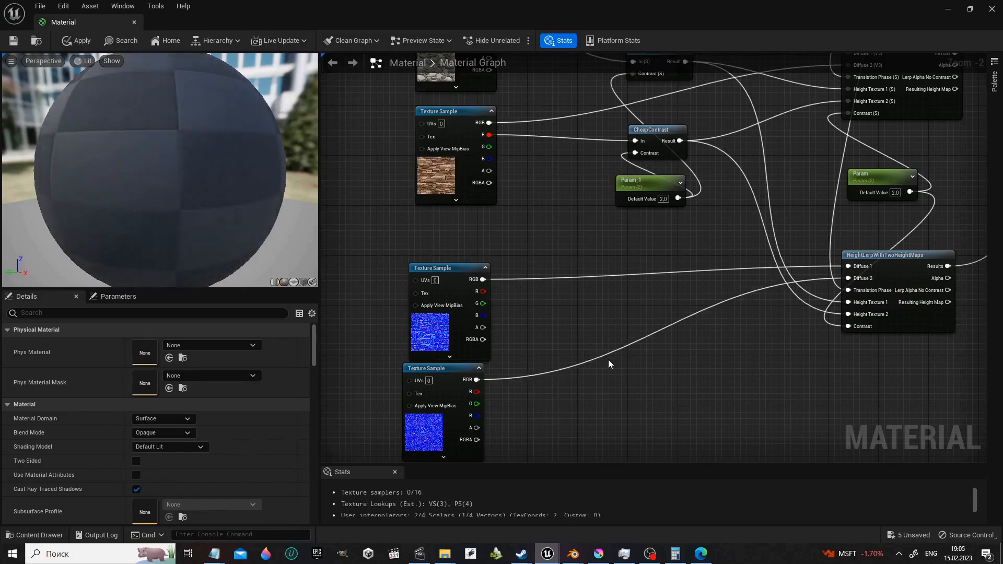
# Apply the material, dock the Material editor beside the level and switch to ThirdPersonMap.
pyautogui.moveTo(682, 147); pyautogui.dragTo(634, 176, button='right')
pyautogui.moveTo(871, 317); pyautogui.dragTo(847, 421, button='right')
pyautogui.scroll(-2, 852, 385)
pyautogui.moveTo(842, 378); pyautogui.dragTo(773, 328, button='right')
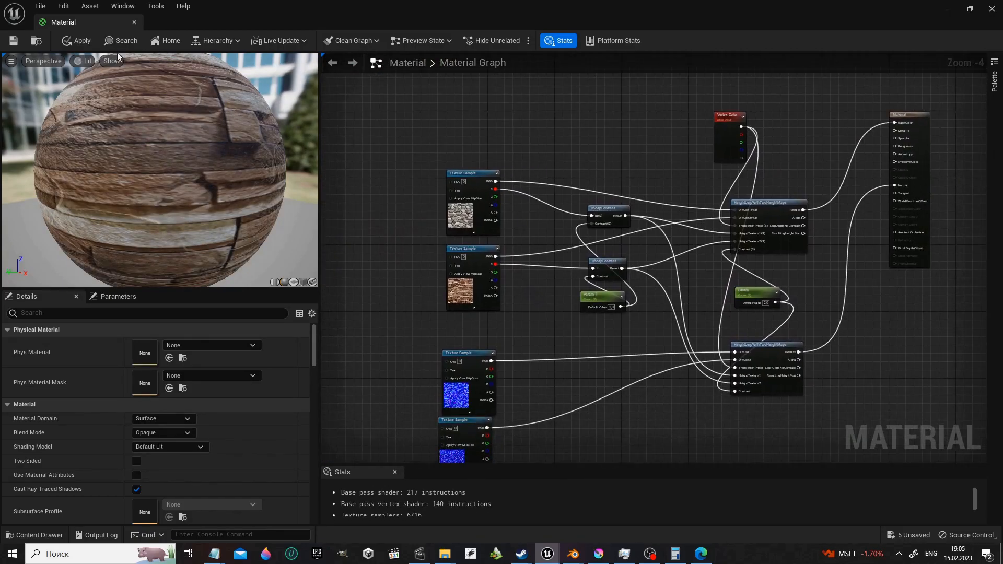
pyautogui.click(71, 47)
pyautogui.moveTo(98, 22); pyautogui.dragTo(178, 26)
pyautogui.click(104, 24)
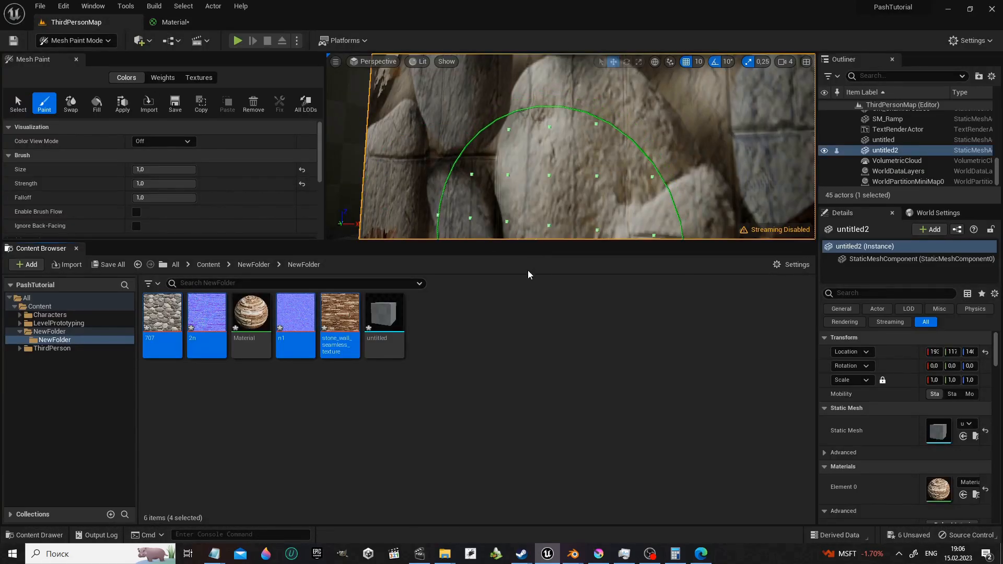
# Enlarge the level viewport by shrinking the Content Browser and brush black over the cube's front face.
pyautogui.moveTo(528, 241); pyautogui.dragTo(528, 434)
pyautogui.scroll(-5, 560, 259)
pyautogui.moveTo(561, 260)
pyautogui.mouseDown(button='right')
pyautogui.moveTo(413, 267)
pyautogui.moveTo(495, 331)
pyautogui.mouseUp(button='right')
pyautogui.moveTo(519, 335)
pyautogui.mouseDown()
pyautogui.moveTo(669, 305)
pyautogui.moveTo(674, 193)
pyautogui.mouseUp()
pyautogui.moveTo(675, 194)
pyautogui.mouseDown(button='right')
pyautogui.moveTo(607, 222)
pyautogui.moveTo(587, 297)
pyautogui.moveTo(540, 284)
pyautogui.moveTo(600, 273)
pyautogui.moveTo(548, 293)
pyautogui.mouseUp(button='right')
pyautogui.press('w')
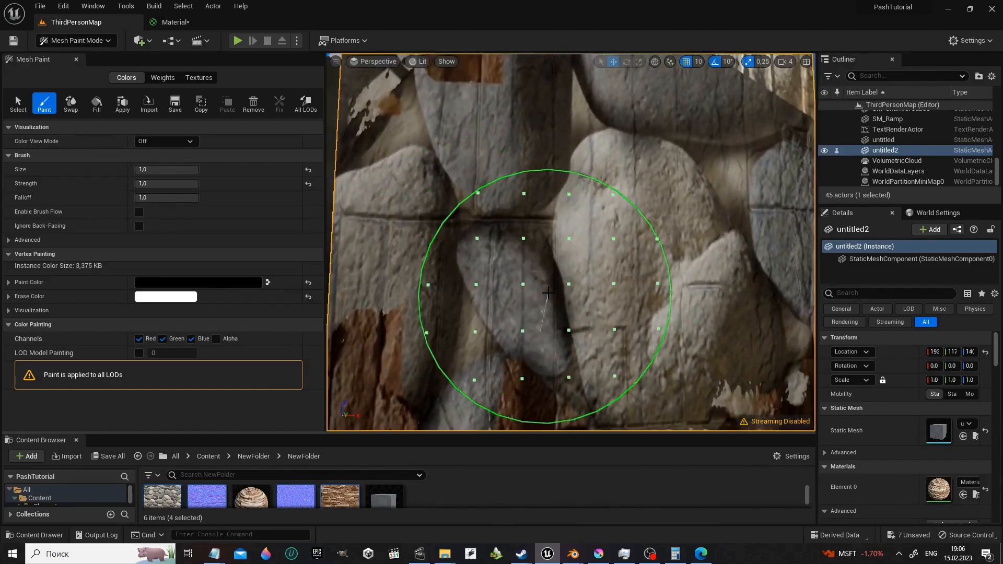
# Swap the paint color to white and brush the brown stone wall texture over the cube's front face.
pyautogui.click(267, 282)
pyautogui.click(546, 268)
pyautogui.moveTo(646, 212)
pyautogui.mouseDown(button='right')
pyautogui.moveTo(589, 230)
pyautogui.moveTo(636, 190)
pyautogui.mouseUp(button='right')
pyautogui.moveTo(668, 268)
pyautogui.mouseDown()
pyautogui.moveTo(544, 179)
pyautogui.moveTo(628, 186)
pyautogui.mouseUp()
pyautogui.moveTo(628, 185)
pyautogui.mouseDown(button='right')
pyautogui.moveTo(679, 201)
pyautogui.moveTo(701, 194)
pyautogui.mouseUp(button='right')
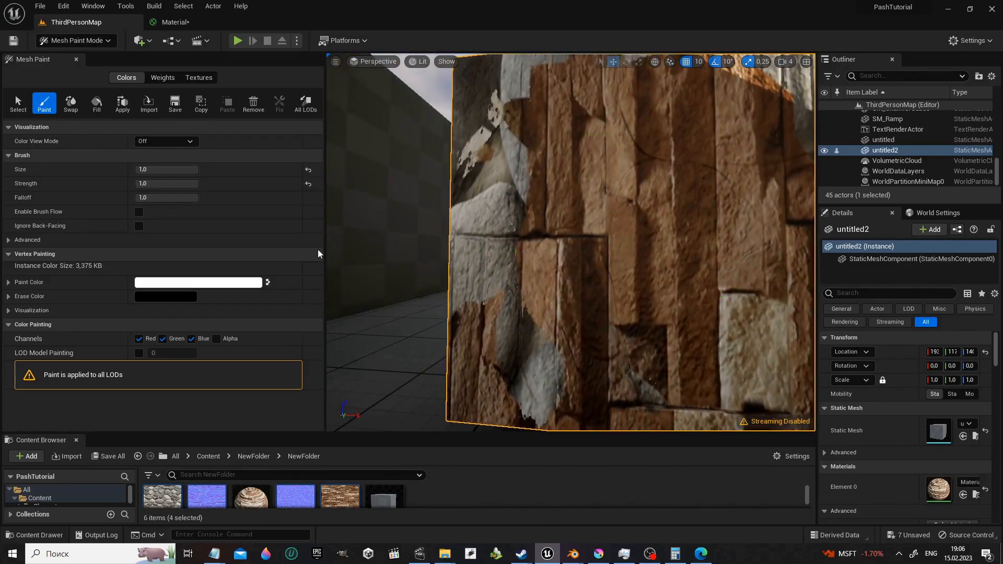
# Swap the paint color to black and brush the gray stones back across the cube's front face.
pyautogui.click(267, 282)
pyautogui.moveTo(425, 258)
pyautogui.mouseDown()
pyautogui.moveTo(609, 291)
pyautogui.moveTo(670, 219)
pyautogui.mouseUp()
pyautogui.moveTo(670, 220); pyautogui.dragTo(719, 215, button='right')
pyautogui.moveTo(676, 109)
pyautogui.mouseDown()
pyautogui.moveTo(591, 227)
pyautogui.moveTo(461, 202)
pyautogui.moveTo(412, 219)
pyautogui.mouseUp()
# Swap back to white and paint a vertical stroke of brown stone wall on the cube's front face.
pyautogui.click(267, 282)
pyautogui.moveTo(459, 257)
pyautogui.mouseDown()
pyautogui.moveTo(616, 298)
pyautogui.moveTo(515, 358)
pyautogui.moveTo(458, 148)
pyautogui.mouseUp()
pyautogui.moveTo(458, 148)
pyautogui.mouseDown(button='right')
pyautogui.moveTo(537, 265)
pyautogui.moveTo(425, 164)
pyautogui.mouseUp(button='right')
# Undock the material editor into its own window beside the cube's viewport, extend the window downward and save the material.
pyautogui.moveTo(181, 26)
pyautogui.mouseDown()
pyautogui.moveTo(654, 130)
pyautogui.moveTo(794, 128)
pyautogui.mouseUp()
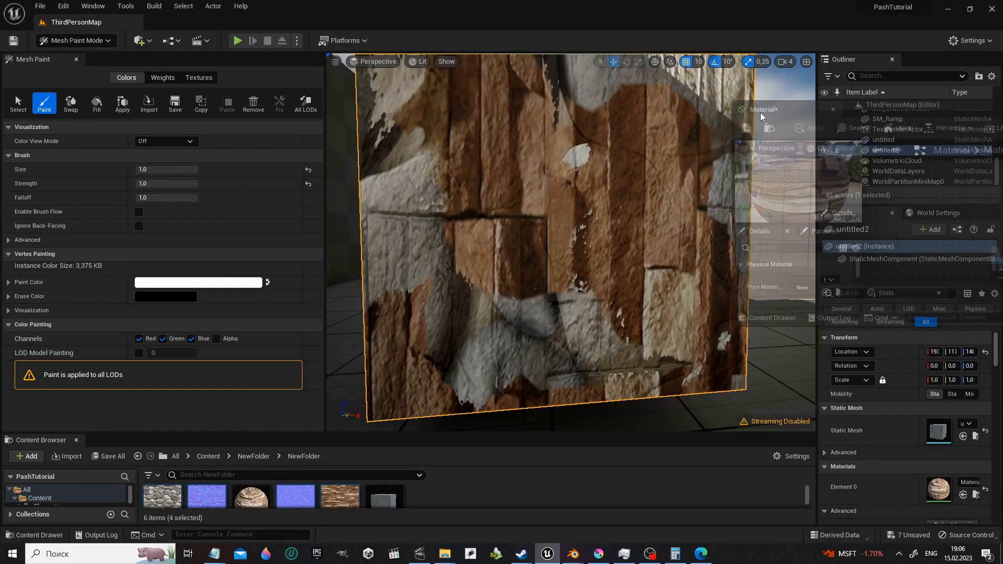
pyautogui.moveTo(880, 347); pyautogui.dragTo(859, 560)
pyautogui.hotkey('ctrl', 's')
pyautogui.moveTo(892, 336); pyautogui.dragTo(952, 335, button='right')
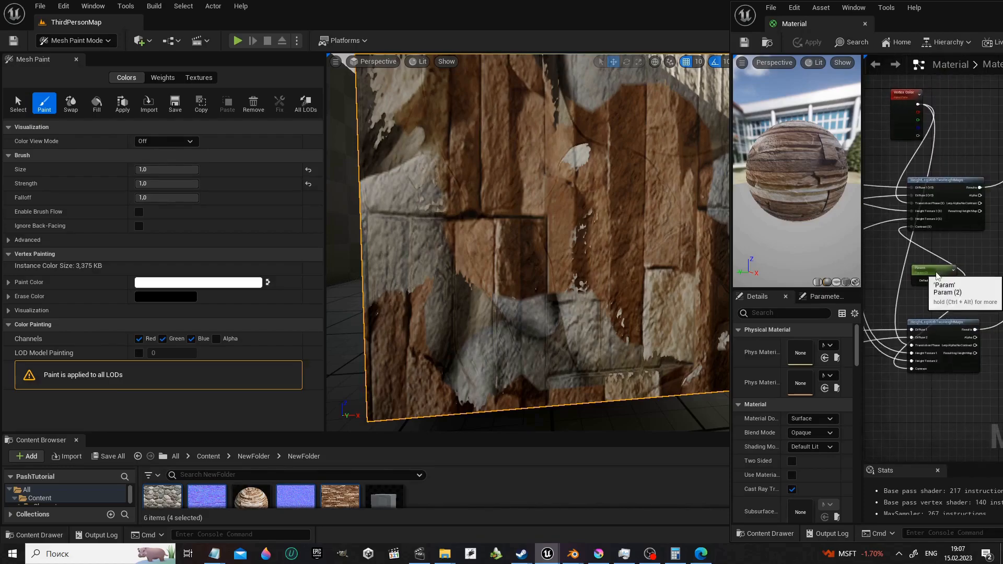
# Test high contrast on the Param node with default values such as 99.861534, applying the material and inspecting the cube's blend edges.
pyautogui.click(927, 270)
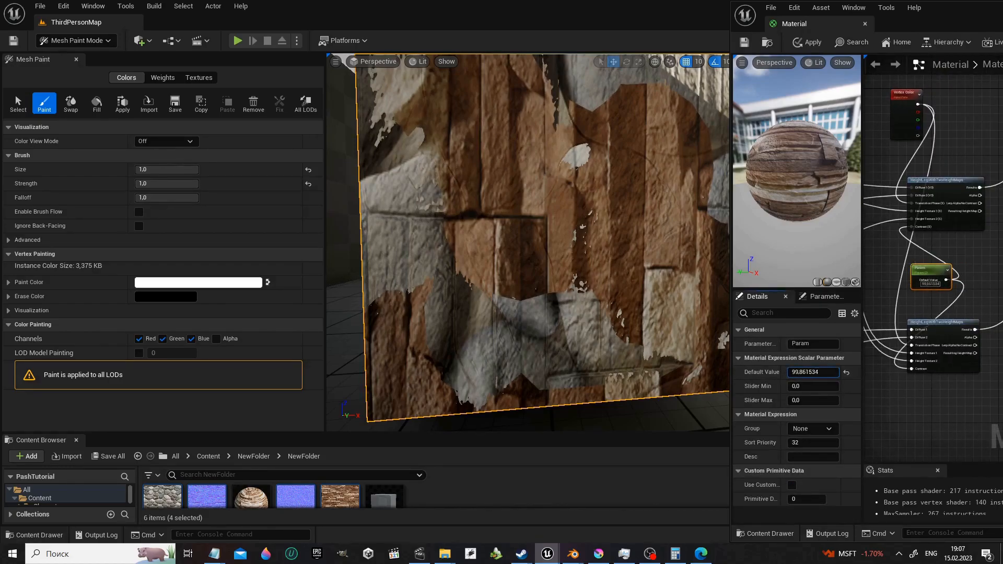
pyautogui.click(813, 42)
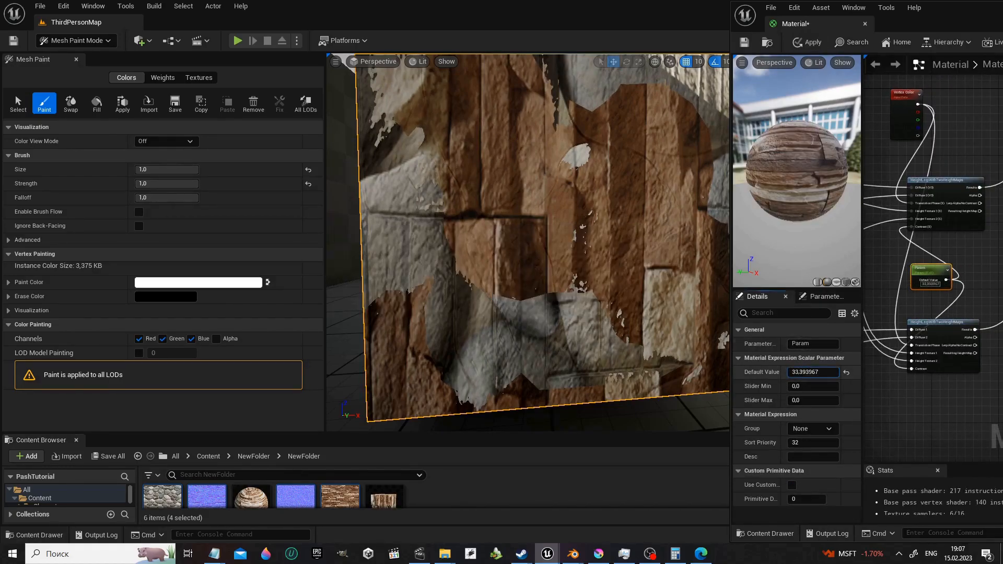
pyautogui.press('s')
pyautogui.moveTo(619, 298); pyautogui.dragTo(596, 285, button='right')
pyautogui.press('w')
pyautogui.moveTo(977, 295)
pyautogui.mouseDown(button='right')
pyautogui.moveTo(866, 328)
pyautogui.moveTo(973, 298)
pyautogui.moveTo(964, 301)
pyautogui.mouseUp(button='right')
# Set the Param node's default value to 0.88183 to soften the blend and inspect the cube.
pyautogui.click(961, 295)
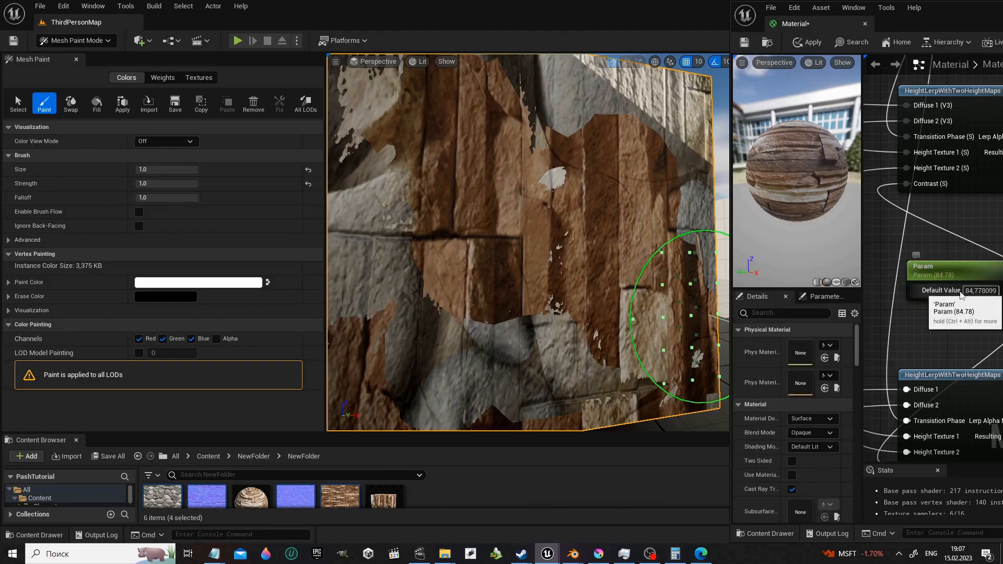
pyautogui.click(952, 273)
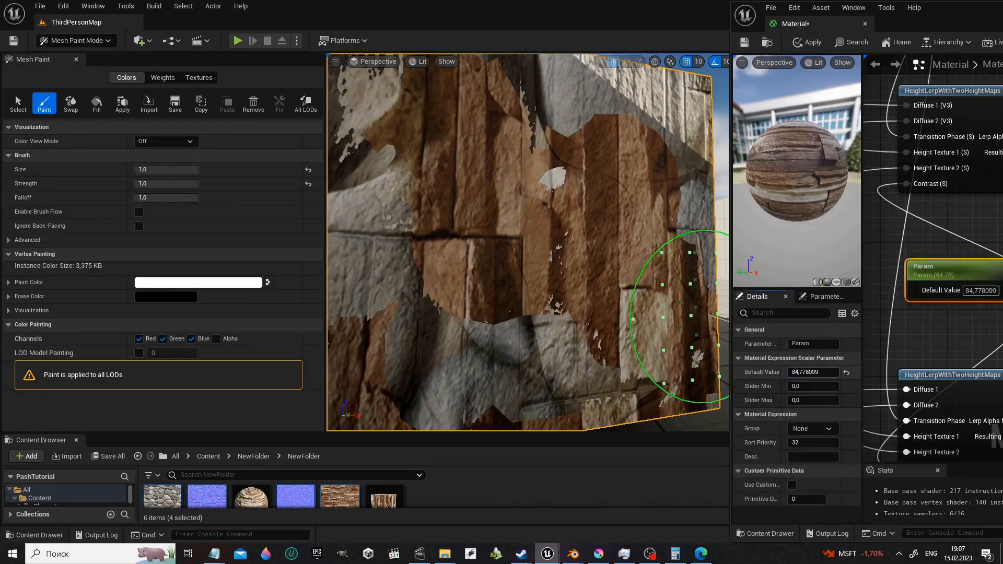
pyautogui.moveTo(813, 373)
pyautogui.mouseDown()
pyautogui.moveTo(834, 373)
pyautogui.moveTo(797, 372)
pyautogui.moveTo(818, 373)
pyautogui.mouseUp()
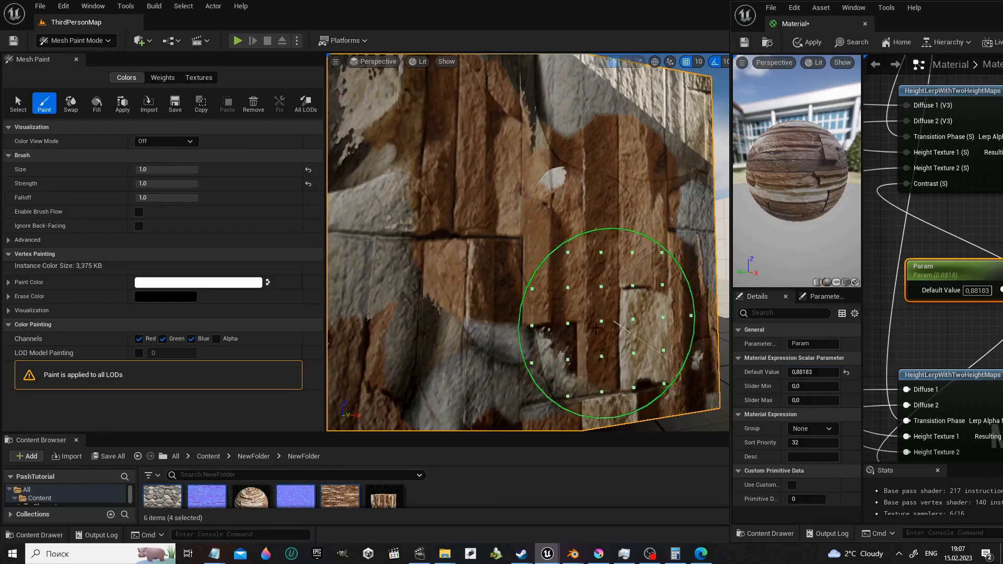
pyautogui.moveTo(534, 253)
pyautogui.mouseDown(button='right')
pyautogui.moveTo(585, 256)
pyautogui.moveTo(574, 260)
pyautogui.moveTo(574, 202)
pyautogui.moveTo(561, 214)
pyautogui.mouseUp(button='right')
# Break the connection into the material's Normal input and apply the change to the cube.
pyautogui.moveTo(985, 335); pyautogui.dragTo(883, 313, button='right')
pyautogui.moveTo(973, 294); pyautogui.dragTo(895, 295, button='right')
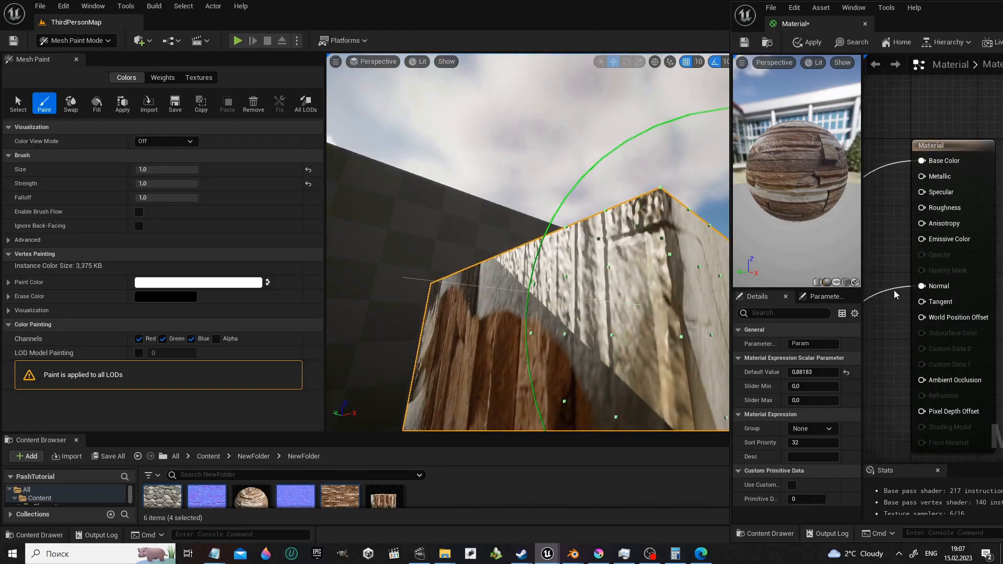
pyautogui.doubleClick(891, 288)
pyautogui.press('Delete')
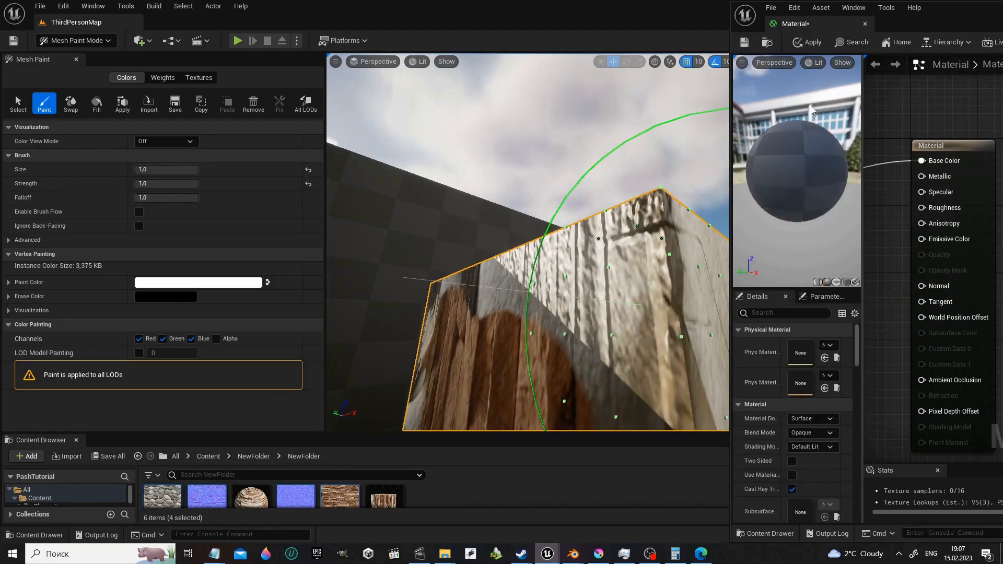
pyautogui.click(810, 43)
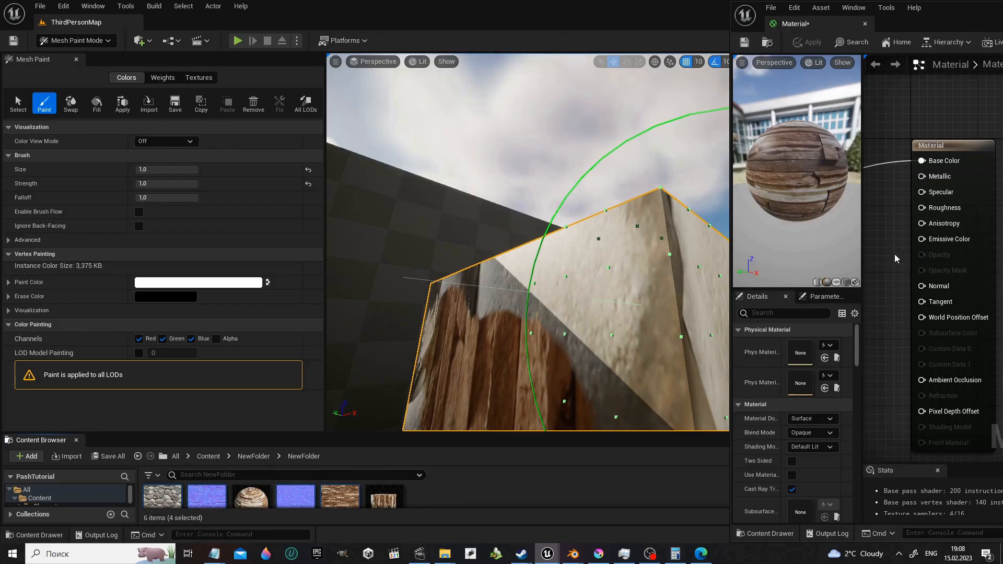
# Reconnect the lower HeightLerpWithTwoHeightMaps Results output to the material's Normal input, apply it and view the cube.
pyautogui.scroll(-5, 895, 253)
pyautogui.moveTo(899, 375); pyautogui.dragTo(942, 344)
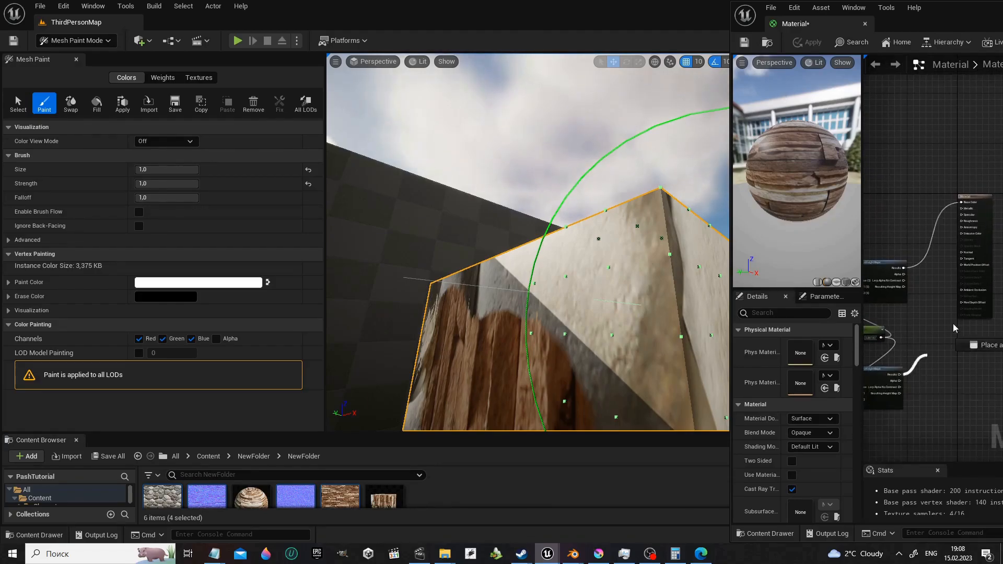
pyautogui.click(810, 42)
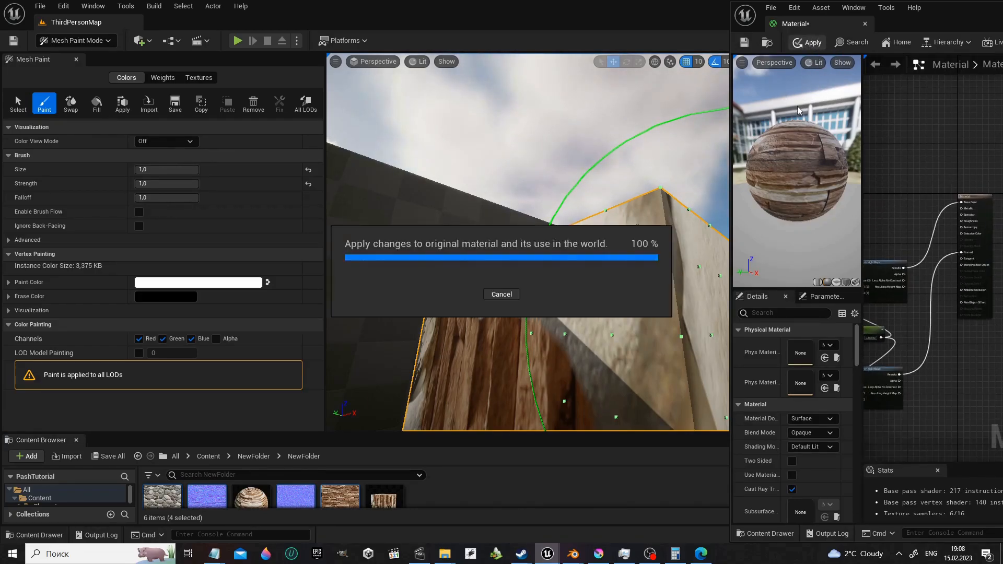
pyautogui.moveTo(601, 236); pyautogui.dragTo(634, 234, button='right')
pyautogui.moveTo(549, 314)
pyautogui.mouseDown(button='right')
pyautogui.moveTo(570, 311)
pyautogui.moveTo(557, 301)
pyautogui.mouseUp(button='right')
pyautogui.scroll(-4, 559, 298)
# Maximize the material editor window and bring the CheapContrast and HeightLerpWithTwoHeightMaps nodes into view.
pyautogui.moveTo(947, 15); pyautogui.dragTo(948, 13)
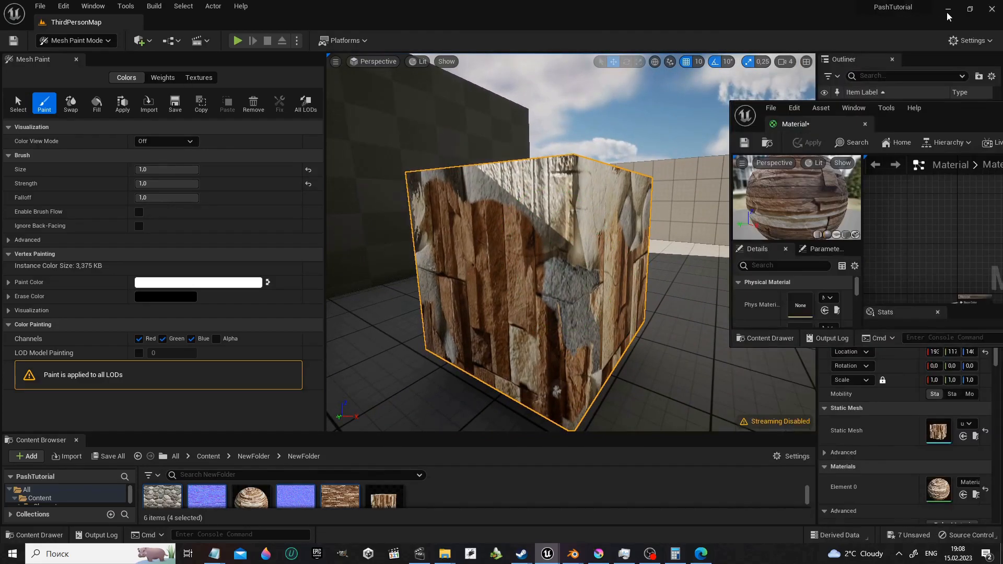
pyautogui.doubleClick(954, 114)
pyautogui.scroll(4, 674, 261)
pyautogui.moveTo(674, 300); pyautogui.dragTo(666, 272, button='right')
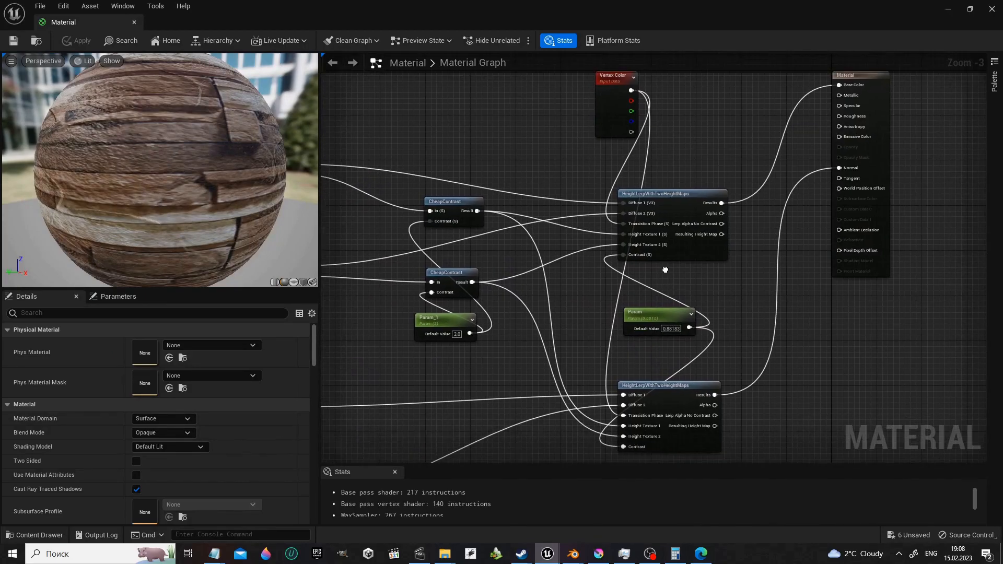